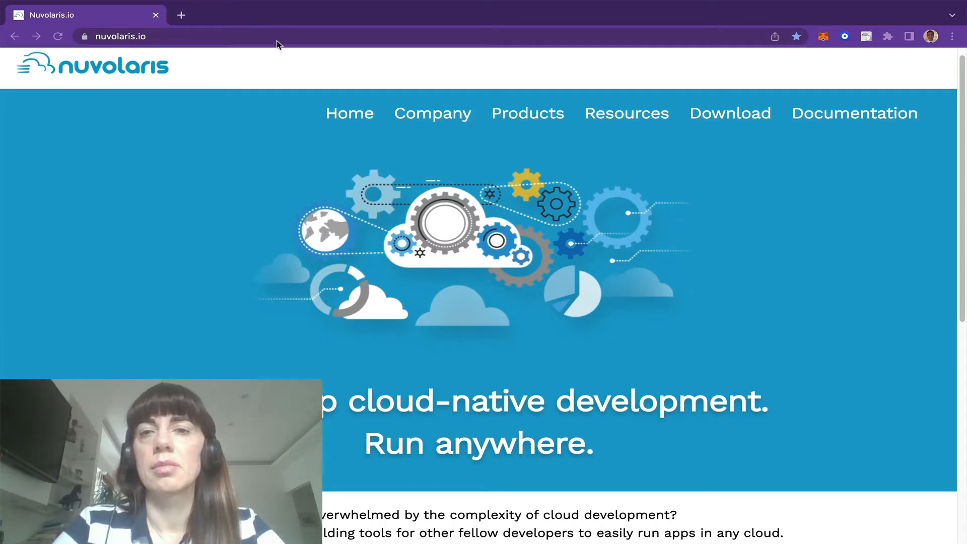
# Step: Go to get.nuvolaris.io and open the guide for installing on a single AWS EC2 instance
pyautogui.click(246, 36)
pyautogui.write('get')
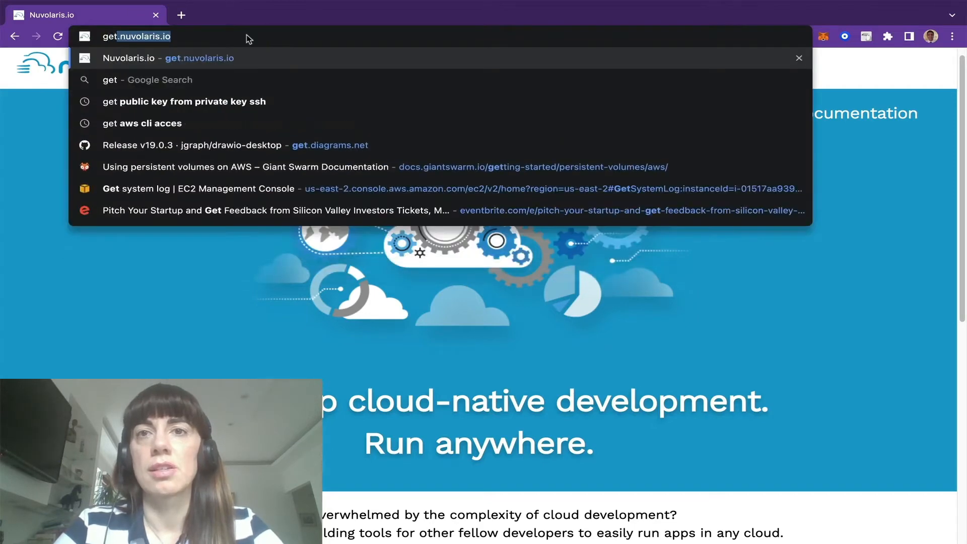
pyautogui.press('Return')
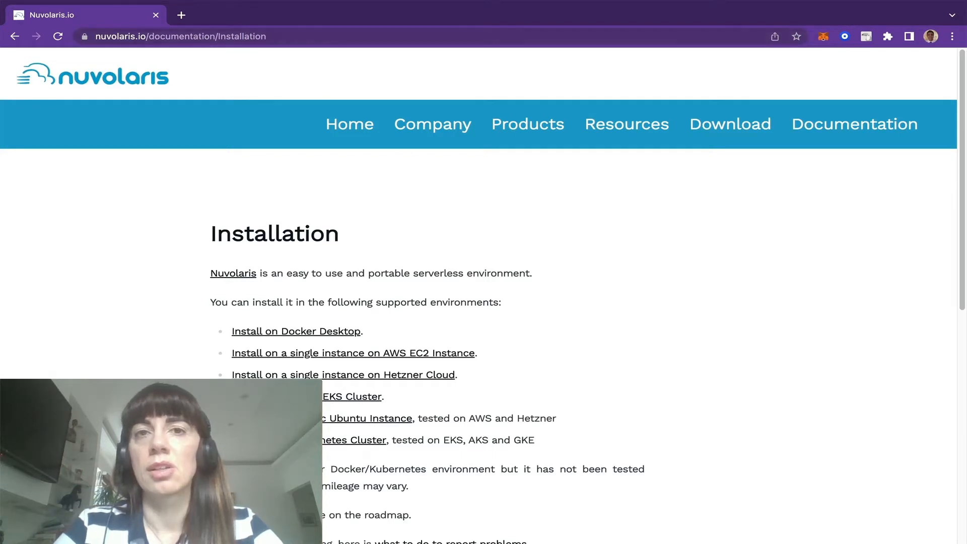
pyautogui.scroll(-1, 397, 186)
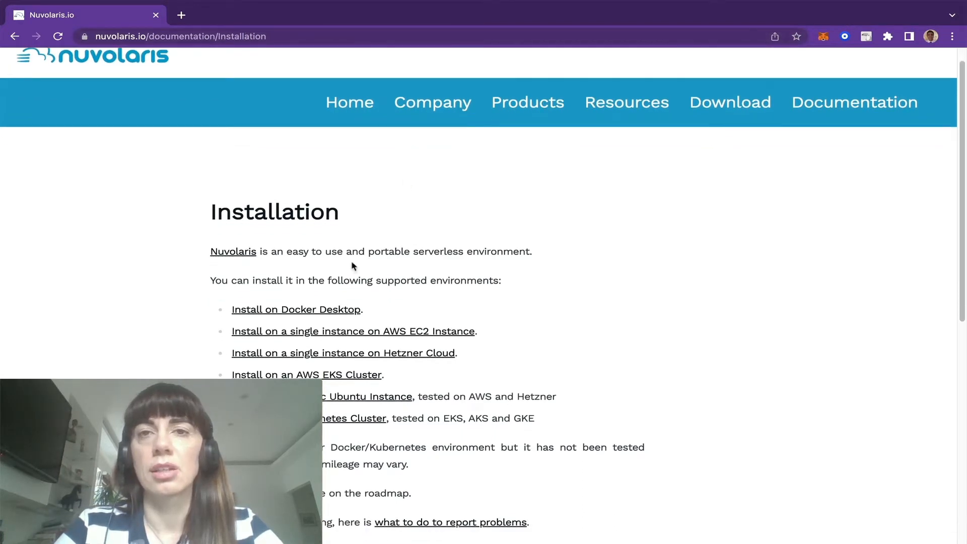
pyautogui.click(314, 331)
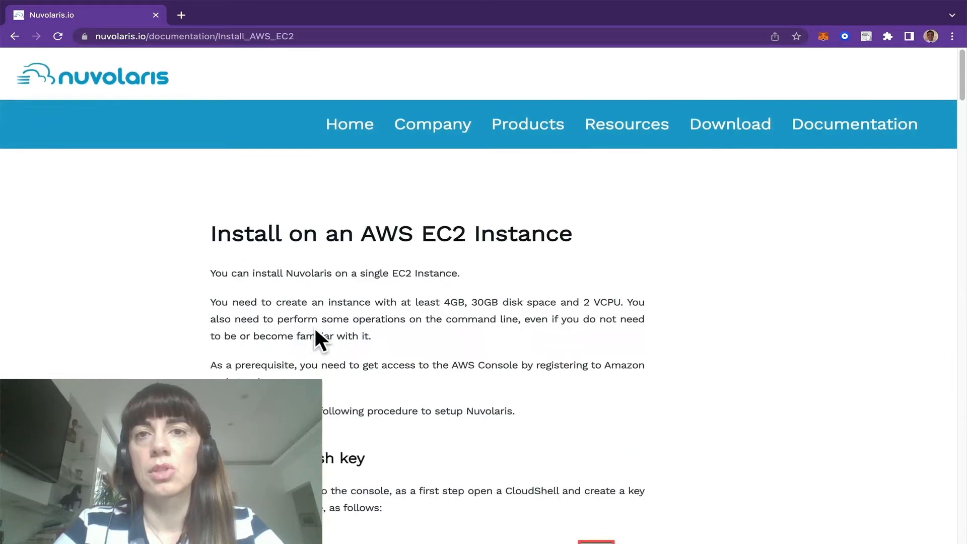
# Step: Review the AWS EC2 installation guide, covering the prerequisites, SSH key generation and launching the virtual machine
pyautogui.scroll(-5, 316, 331)
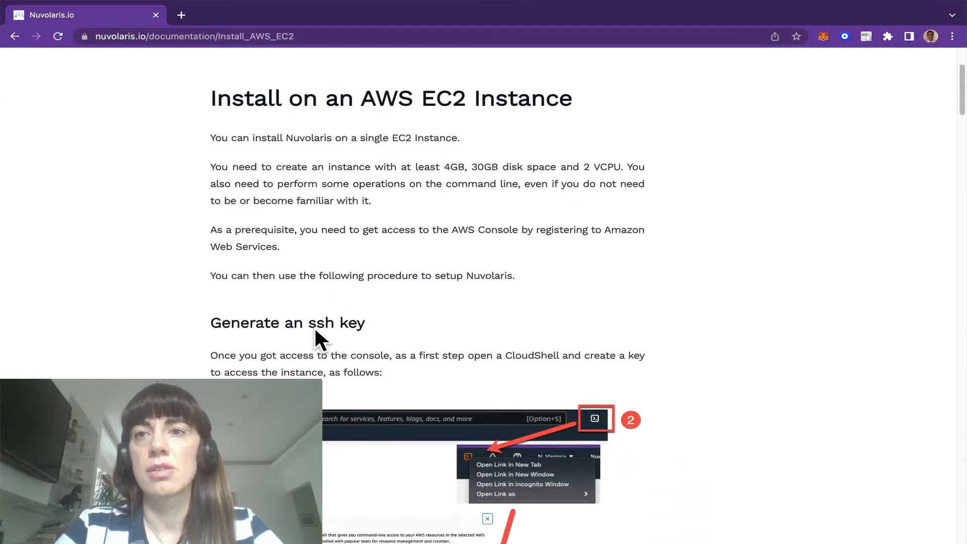
pyautogui.scroll(-12, 315, 328)
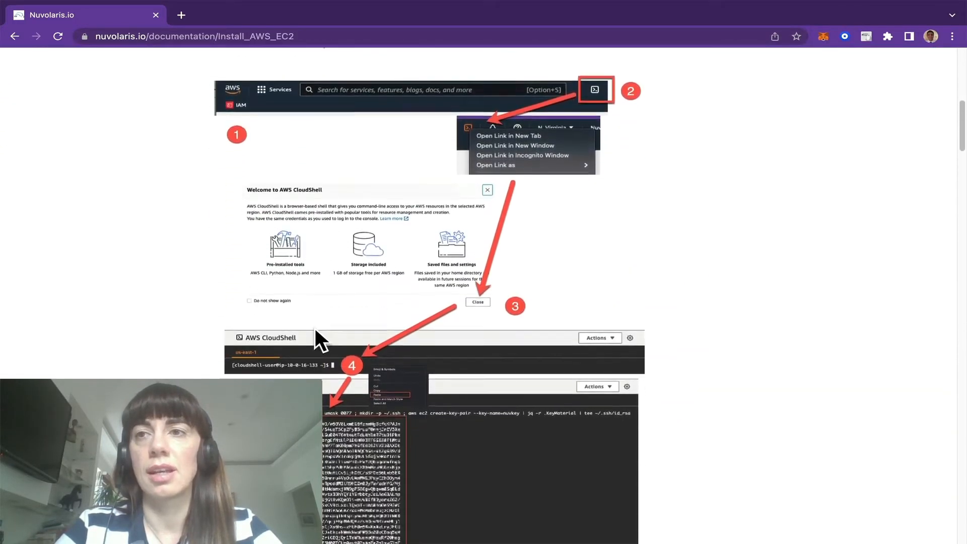
pyautogui.scroll(-20, 316, 327)
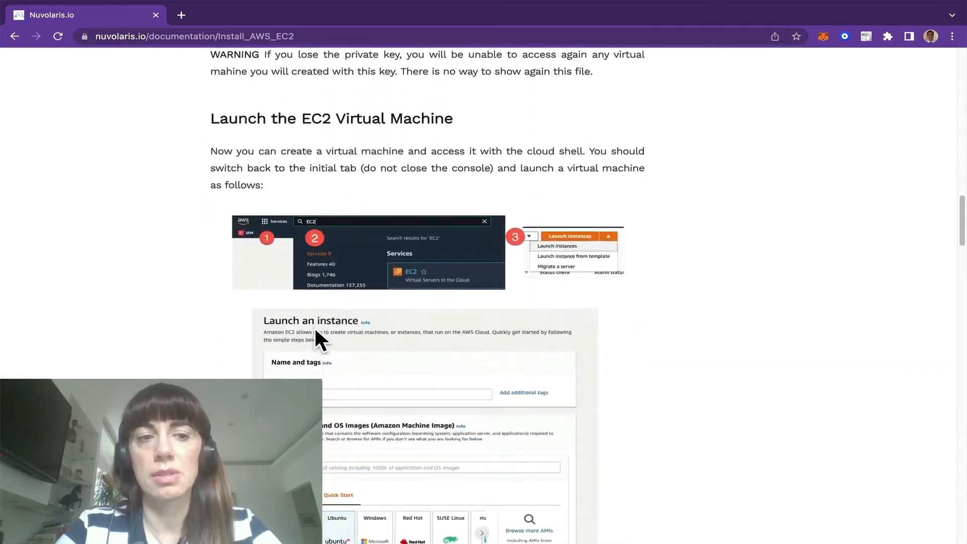
pyautogui.scroll(-20, 315, 328)
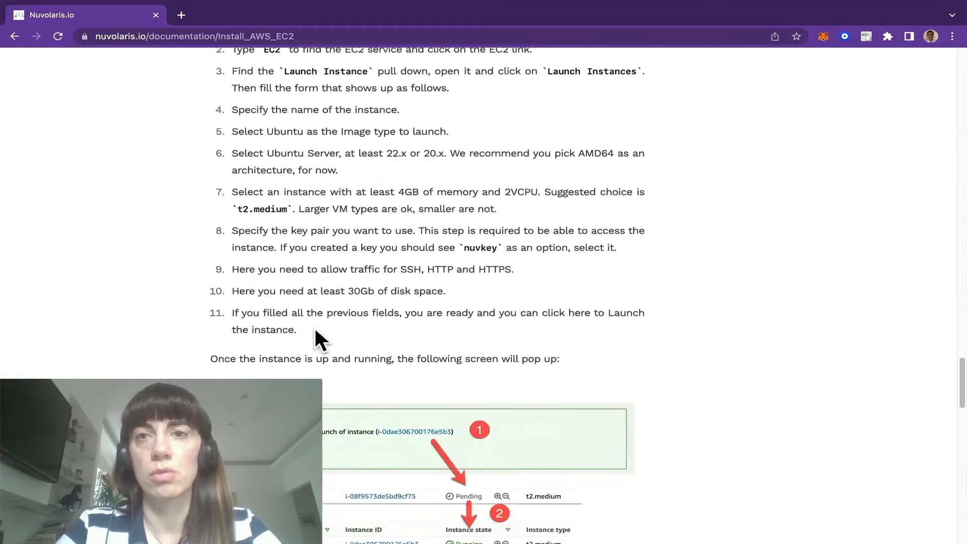
pyautogui.scroll(20, 316, 328)
pyautogui.scroll(20, 315, 328)
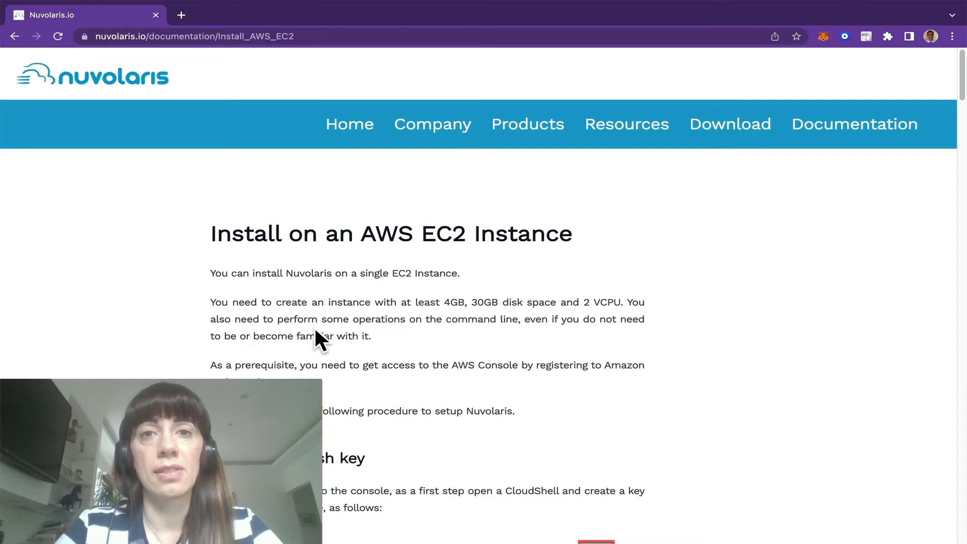
pyautogui.scroll(-1, 315, 330)
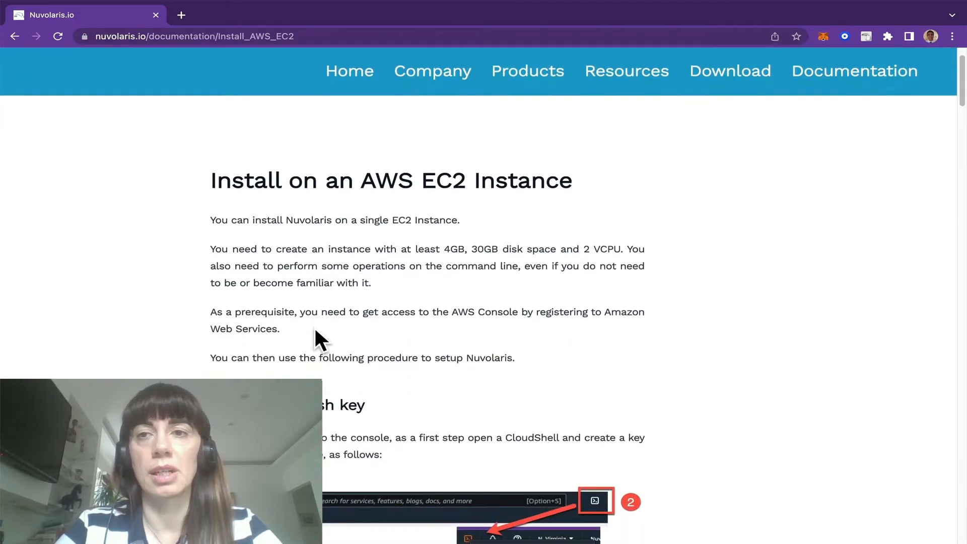
pyautogui.scroll(1, 316, 331)
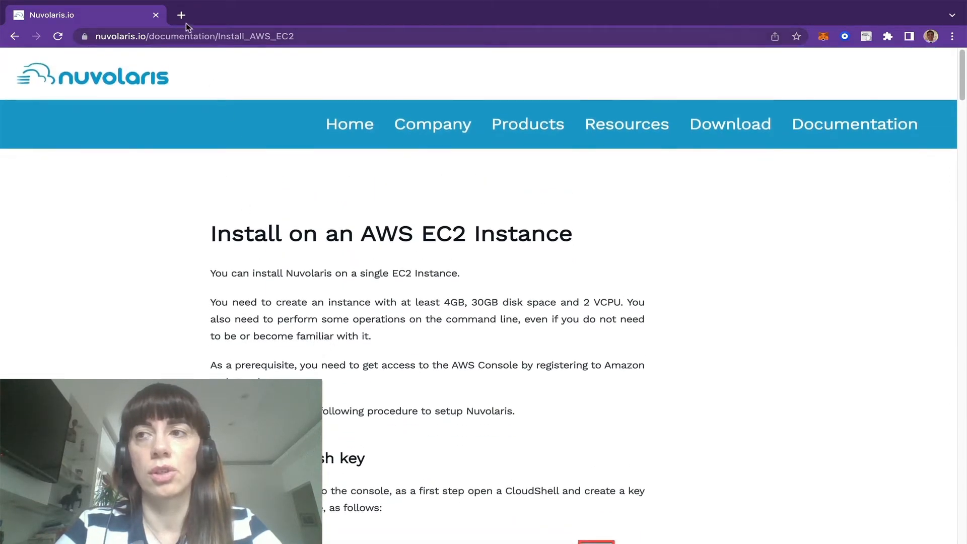
# Step: Open aws.amazon.com in a new browser tab and sign in to the AWS Management Console
pyautogui.click(182, 16)
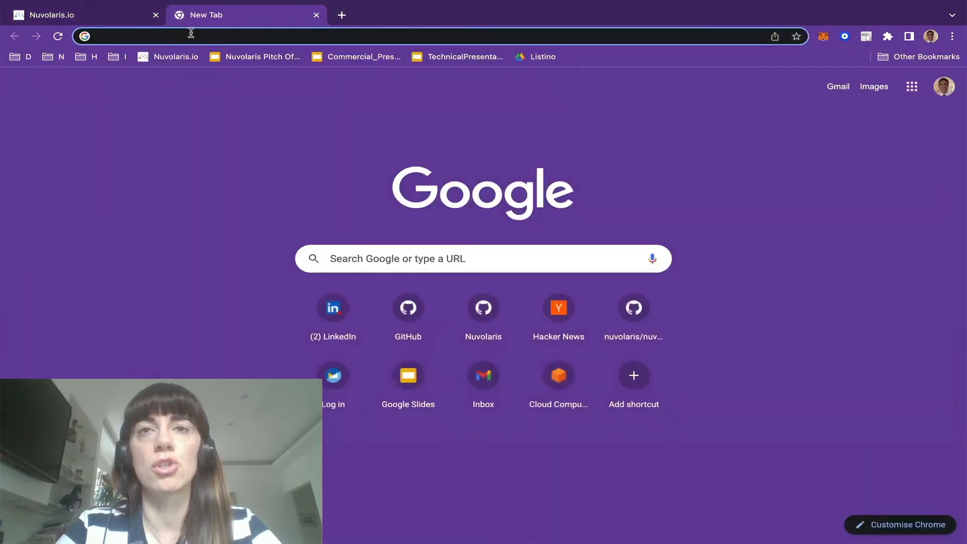
pyautogui.click(192, 36)
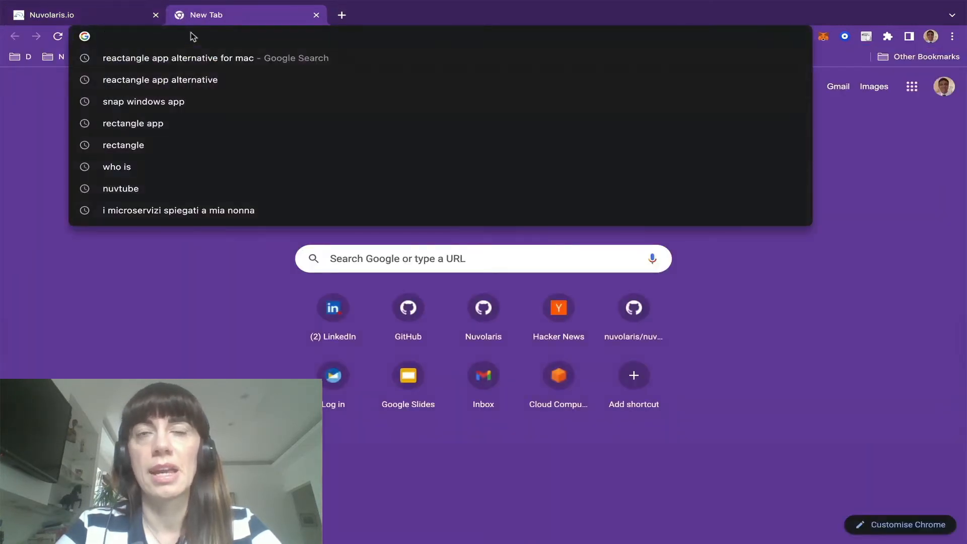
pyautogui.write('aws.amazon.com')
pyautogui.press('Return')
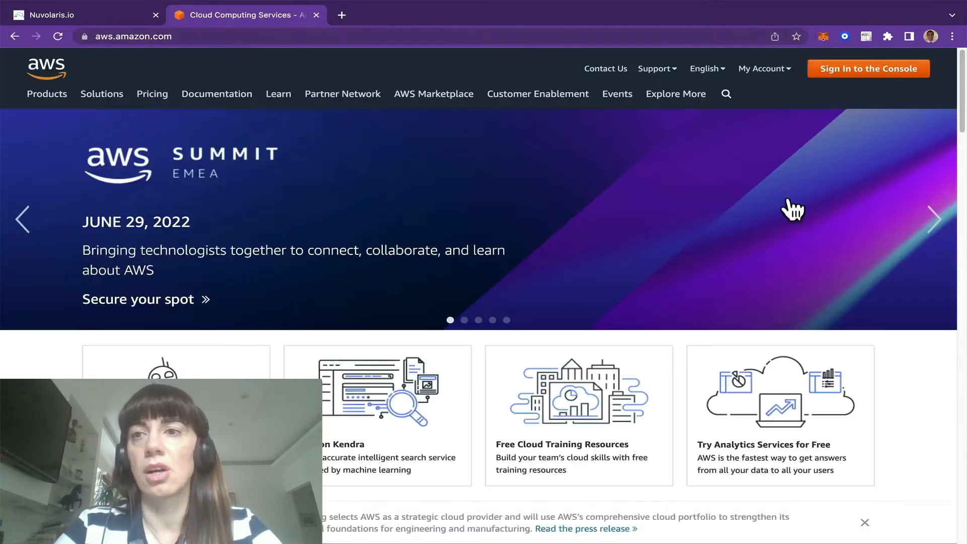
pyautogui.click(852, 72)
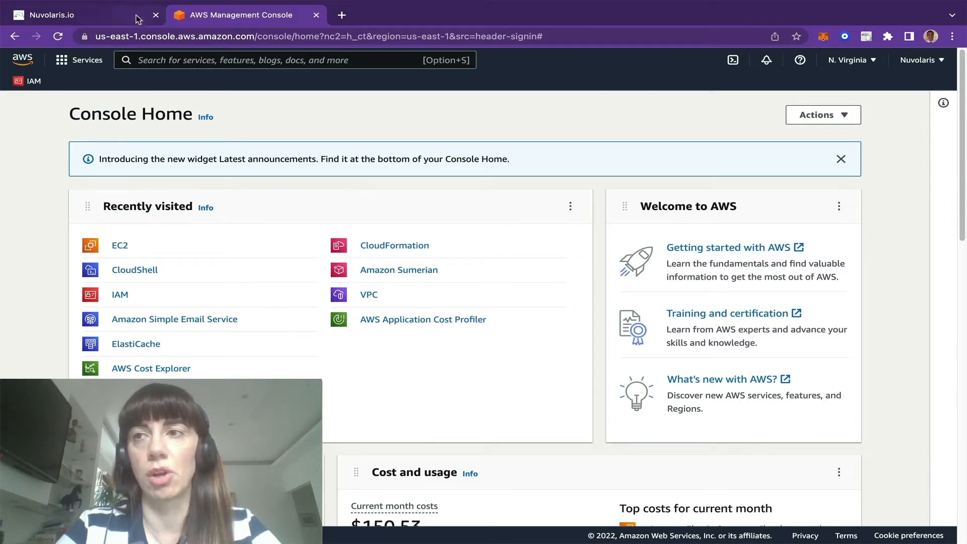
# Step: Check the guide's prerequisites and move the AWS Management Console into its own window, side by side with the guide
pyautogui.click(116, 19)
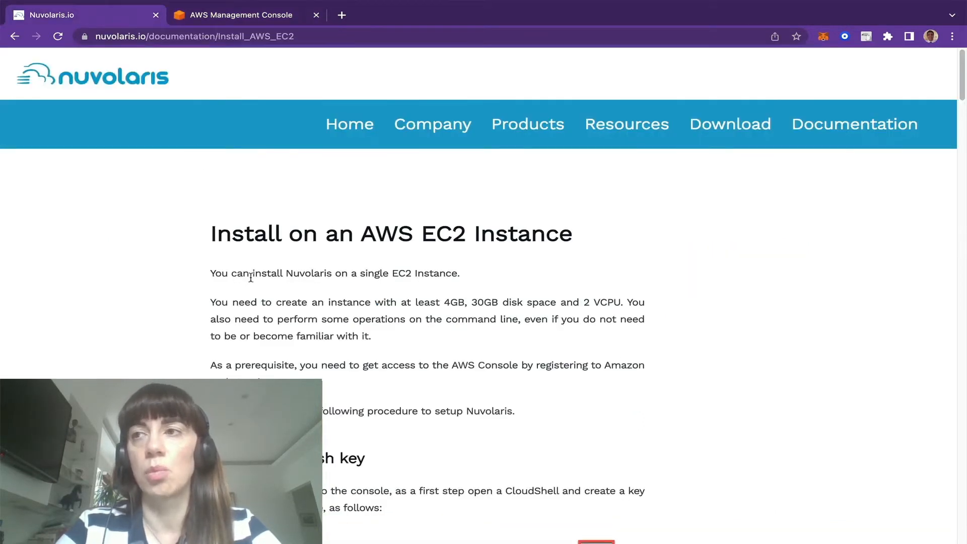
pyautogui.scroll(-2, 251, 277)
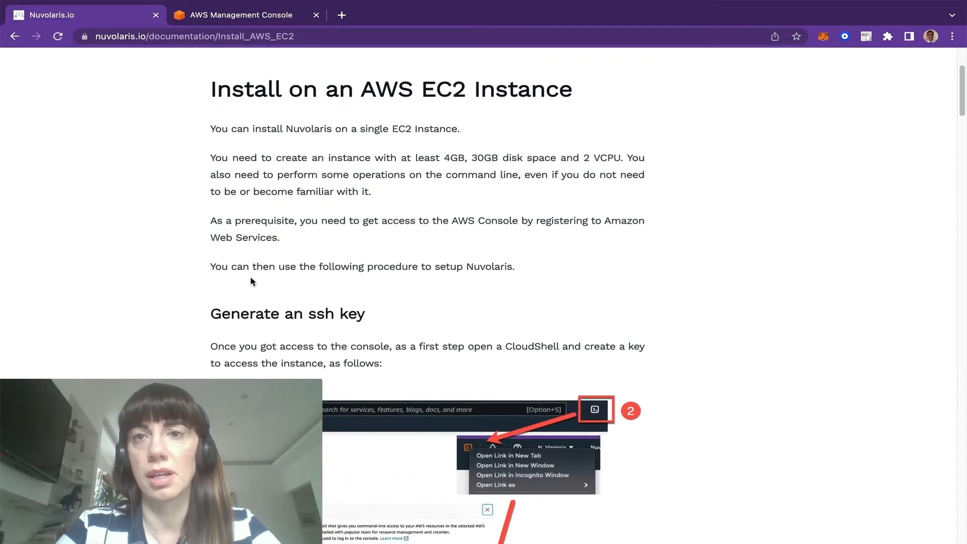
pyautogui.scroll(1, 252, 280)
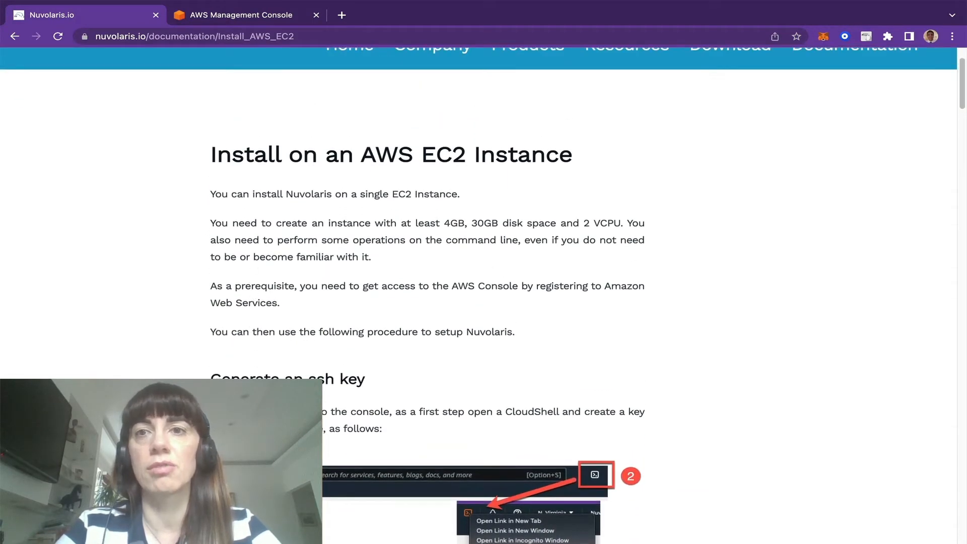
pyautogui.click(252, 14)
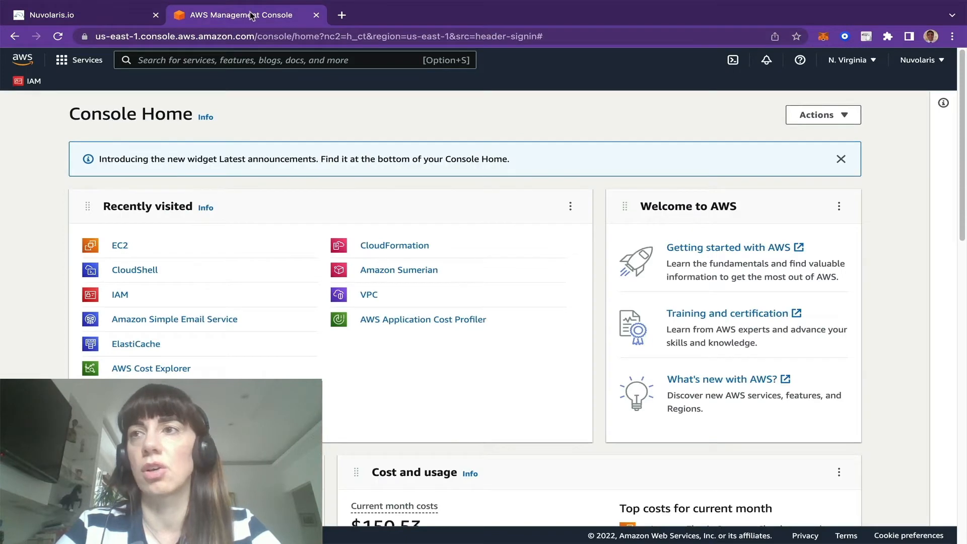
pyautogui.moveTo(252, 15); pyautogui.dragTo(273, 67)
pyautogui.hotkey('ctrl', 'alt', 'Right')
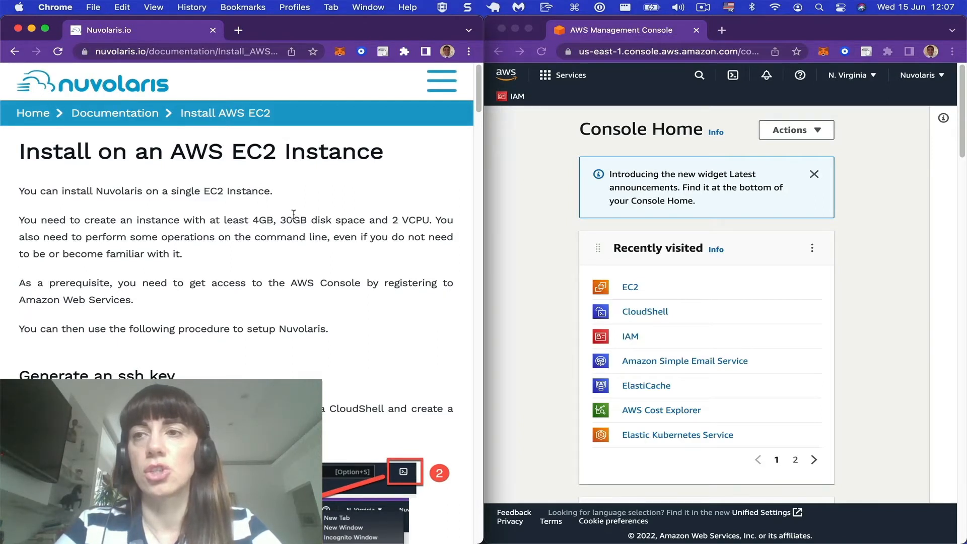
# Step: Follow the guide's "Generate an ssh key" section and open CloudShell from the AWS console in a new browser tab
pyautogui.scroll(-1, 294, 214)
pyautogui.scroll(-7, 294, 214)
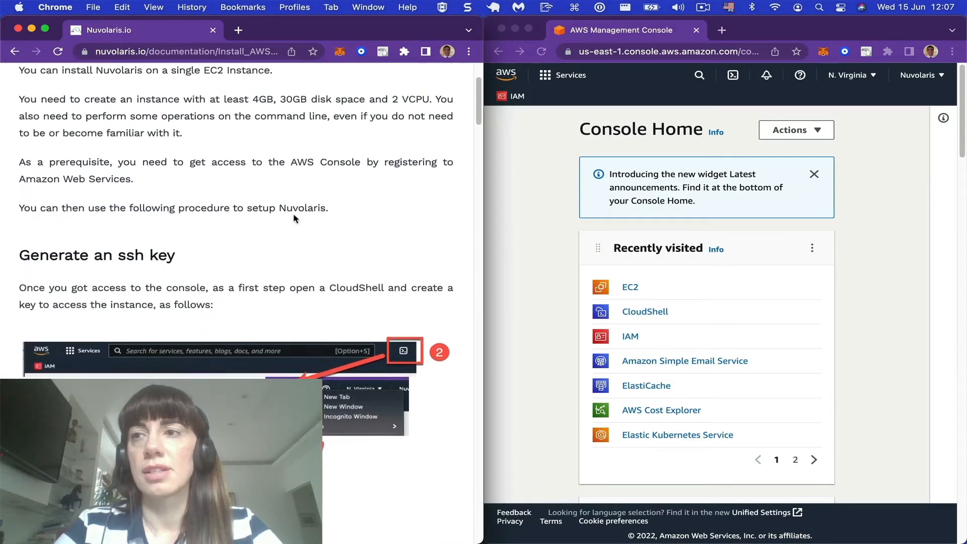
pyautogui.scroll(-2, 294, 214)
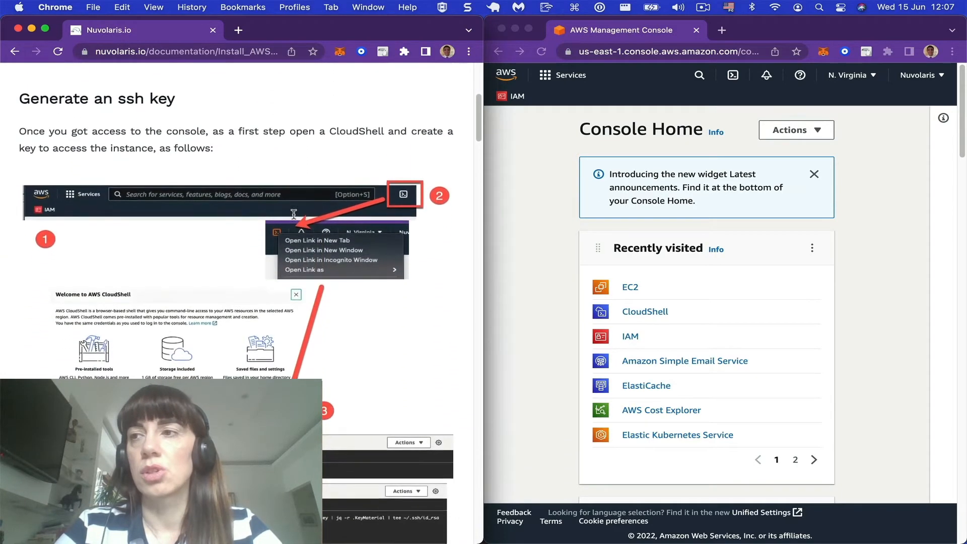
pyautogui.click(550, 314)
pyautogui.rightClick(734, 74)
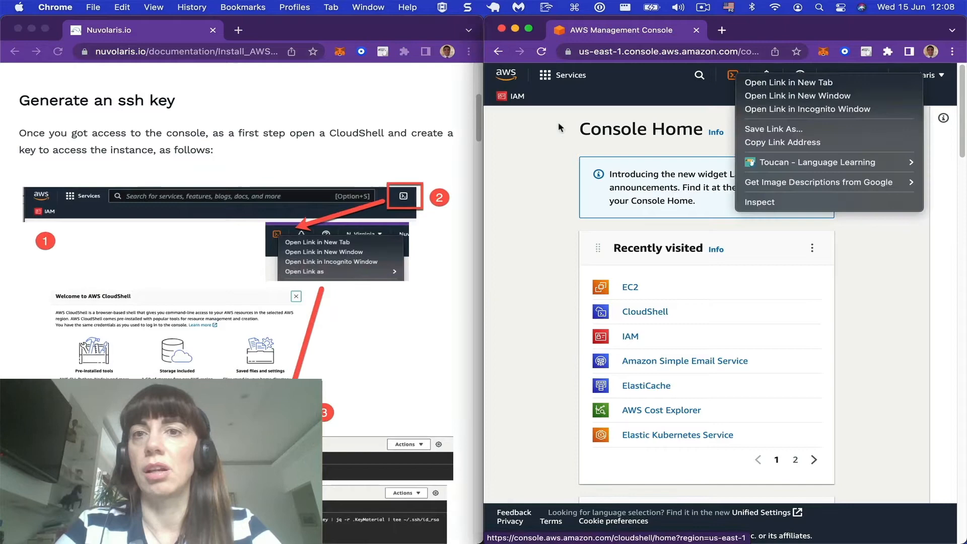
pyautogui.click(556, 136)
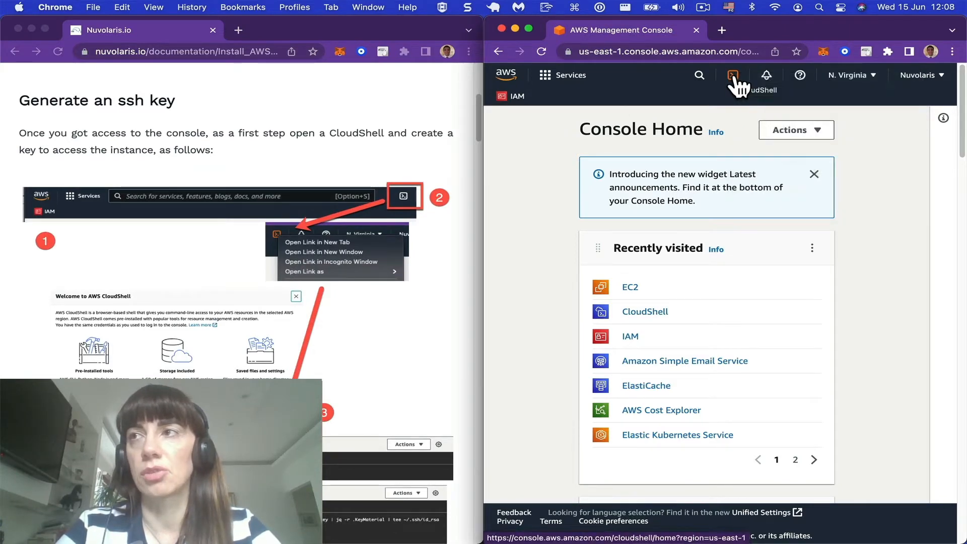
pyautogui.rightClick(732, 77)
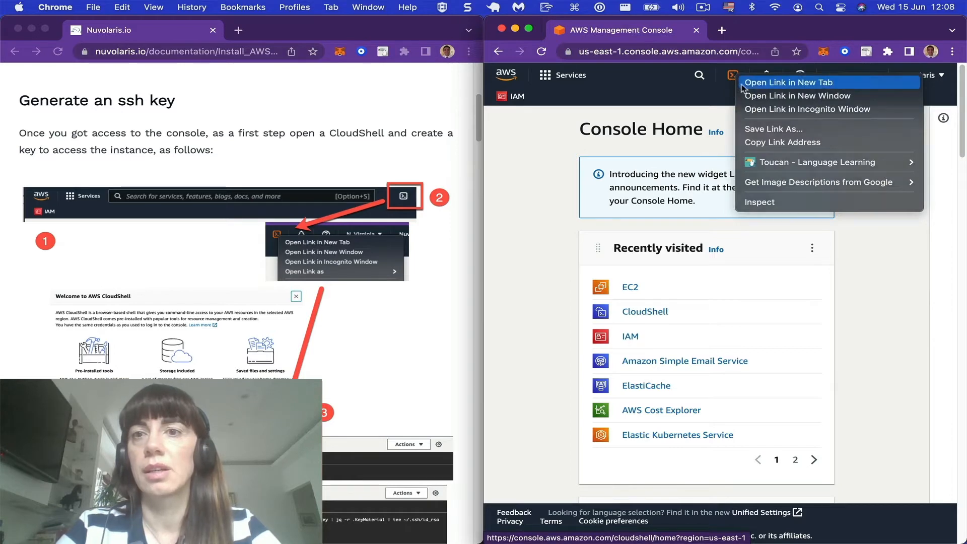
pyautogui.click(740, 83)
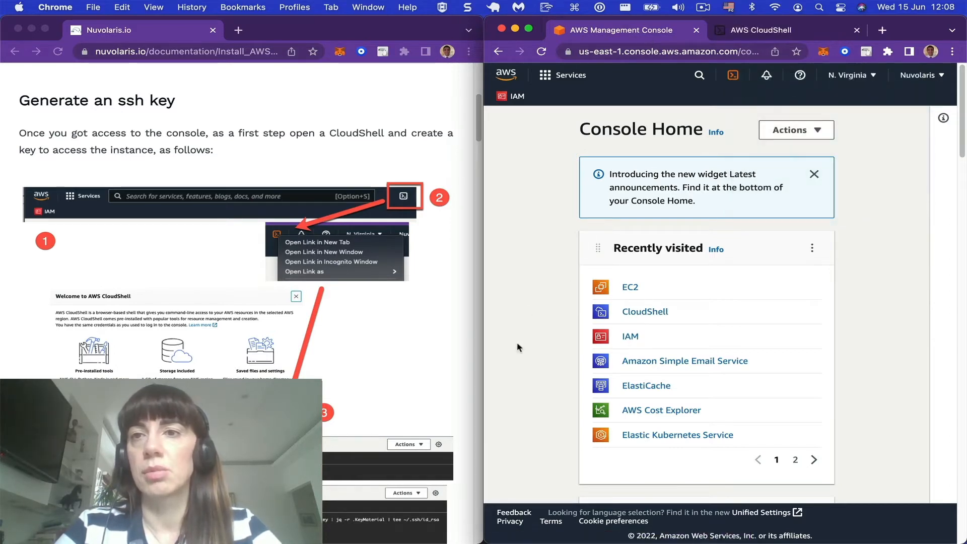
# Step: Switch to CloudShell, dismiss its welcome screen and get a fresh command prompt in the terminal
pyautogui.click(760, 31)
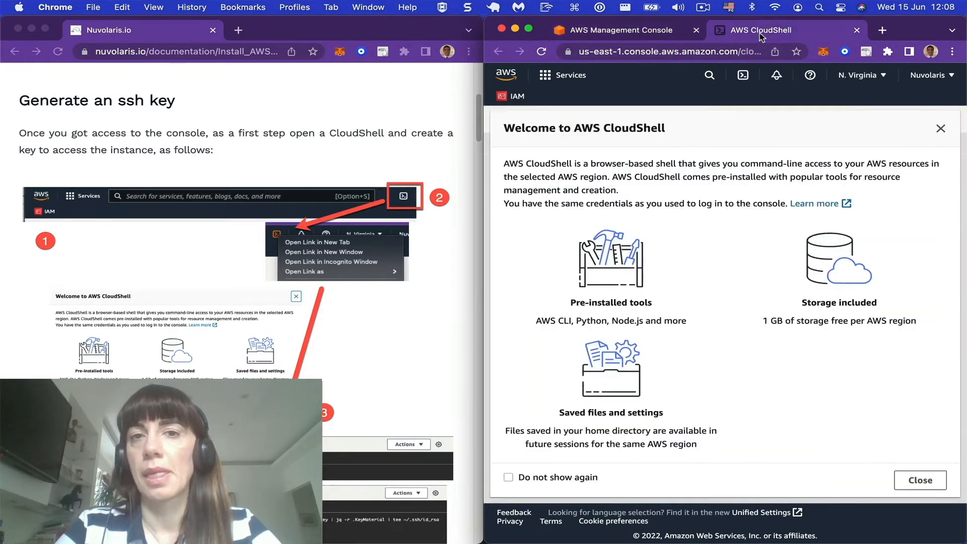
pyautogui.click(918, 481)
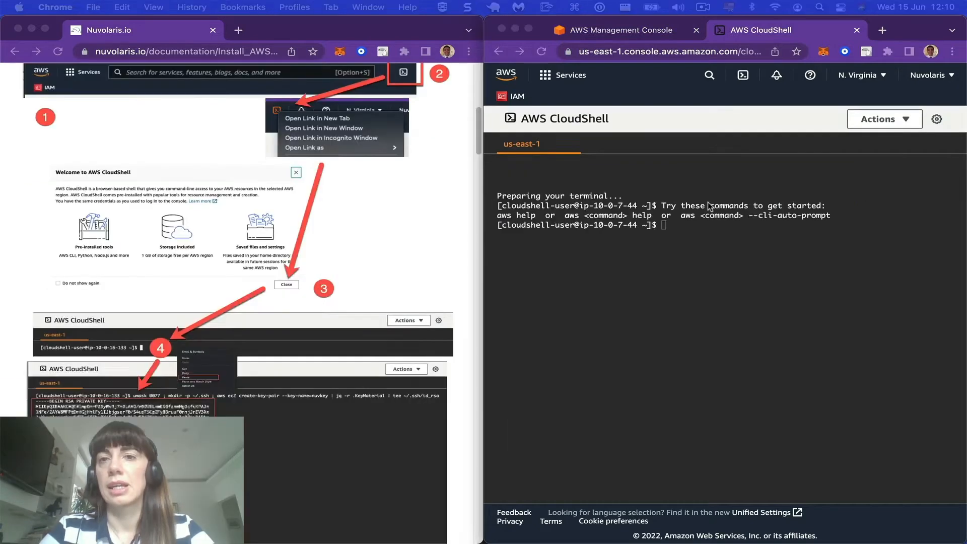
pyautogui.click(677, 253)
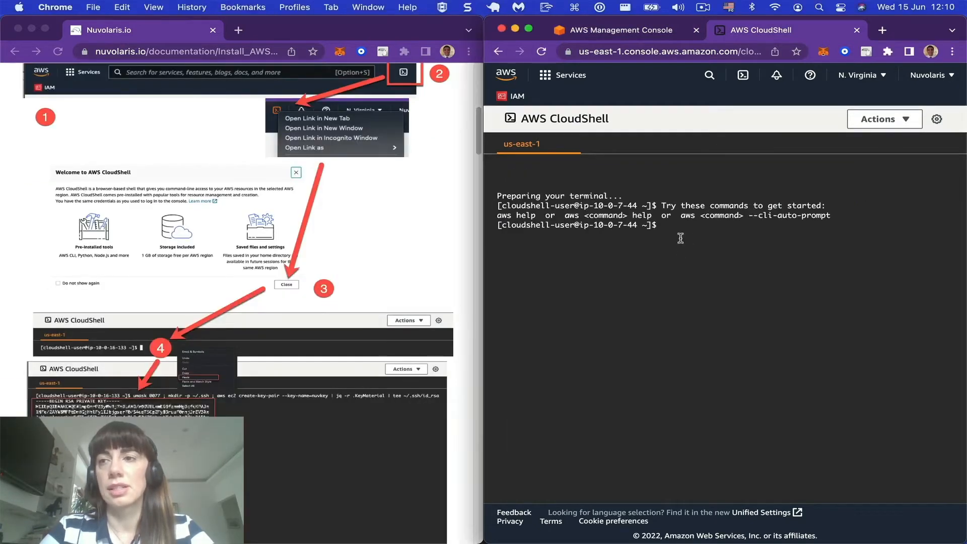
pyautogui.press('Return')
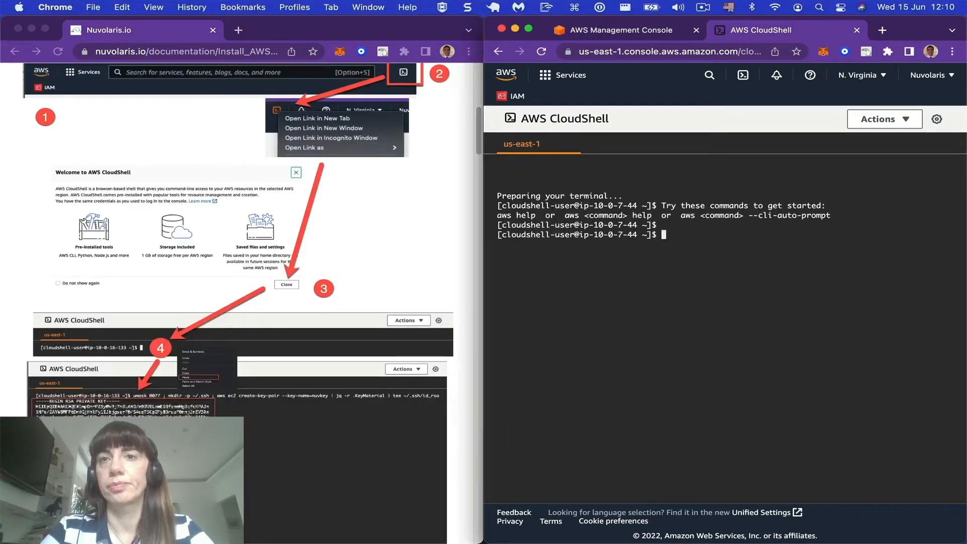
# Step: Run the guide's command that creates the nuvkey key pair in CloudShell and select the entire printed private key block for copying
pyautogui.scroll(-5, 314, 309)
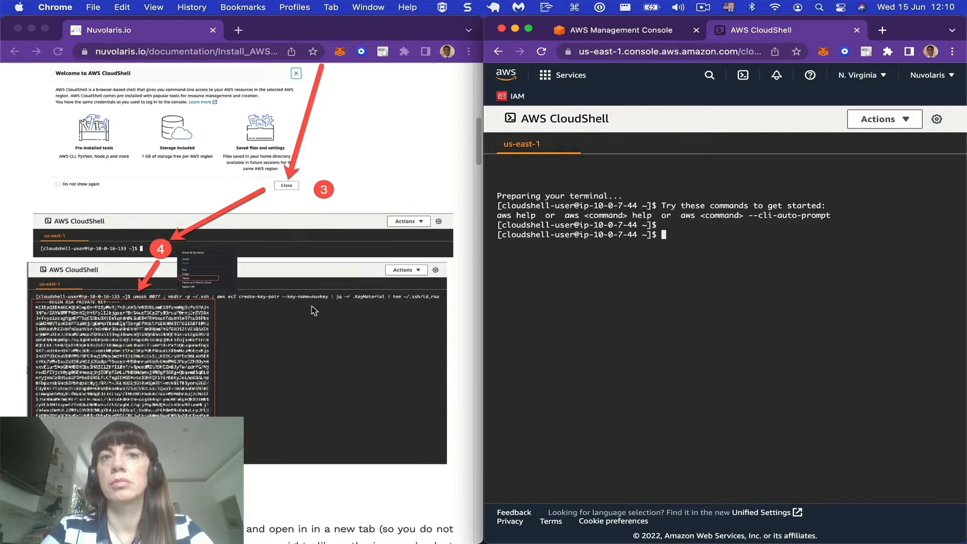
pyautogui.scroll(-7, 313, 310)
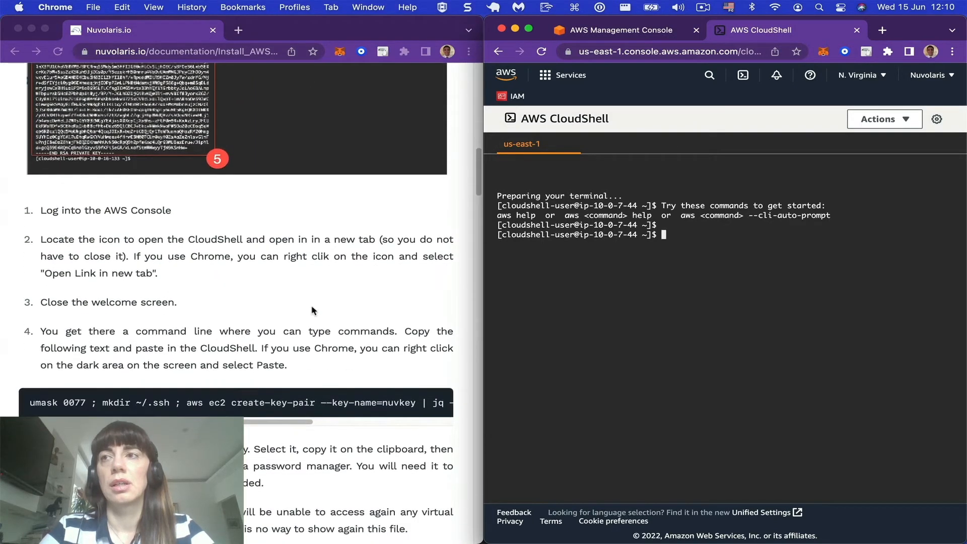
pyautogui.click(30, 406)
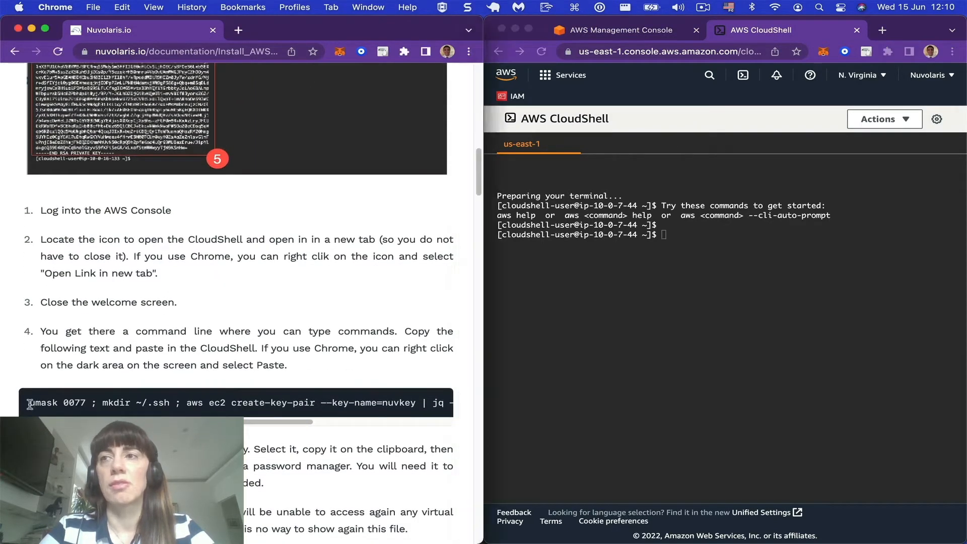
pyautogui.tripleClick(30, 406)
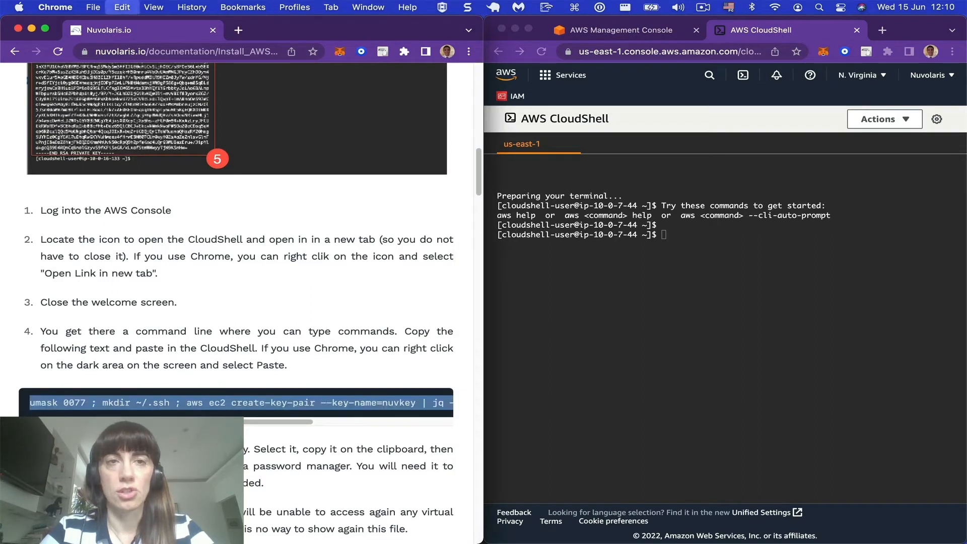
pyautogui.click(711, 343)
pyautogui.rightClick(712, 344)
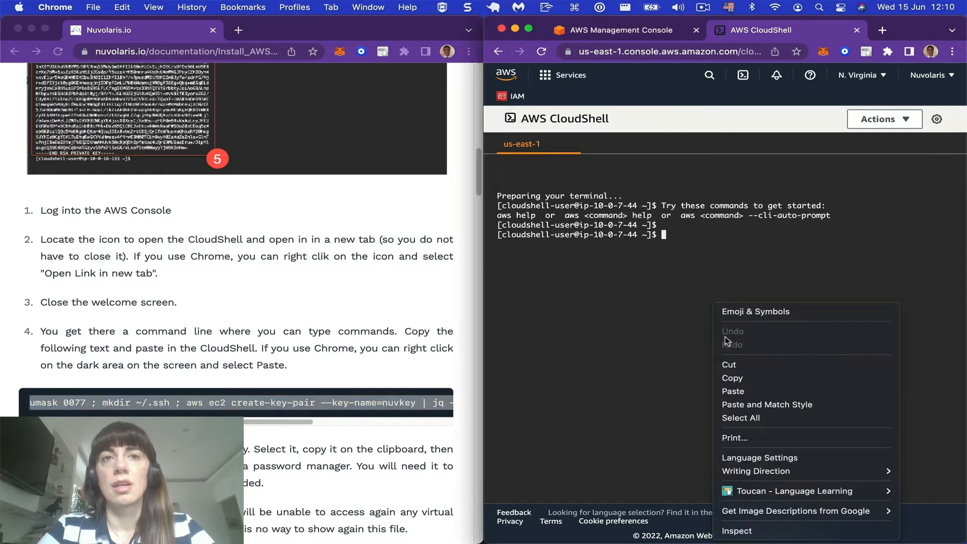
pyautogui.click(744, 387)
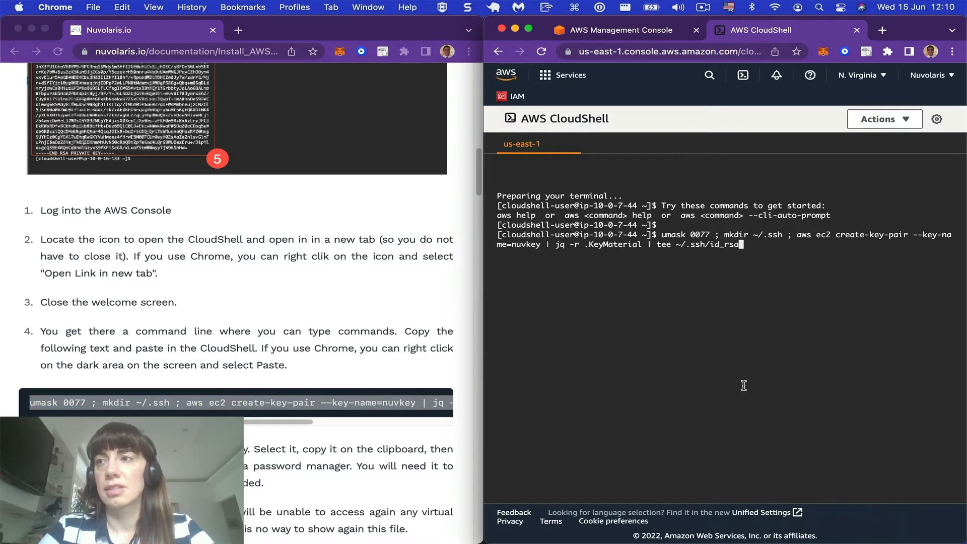
pyautogui.press('Return')
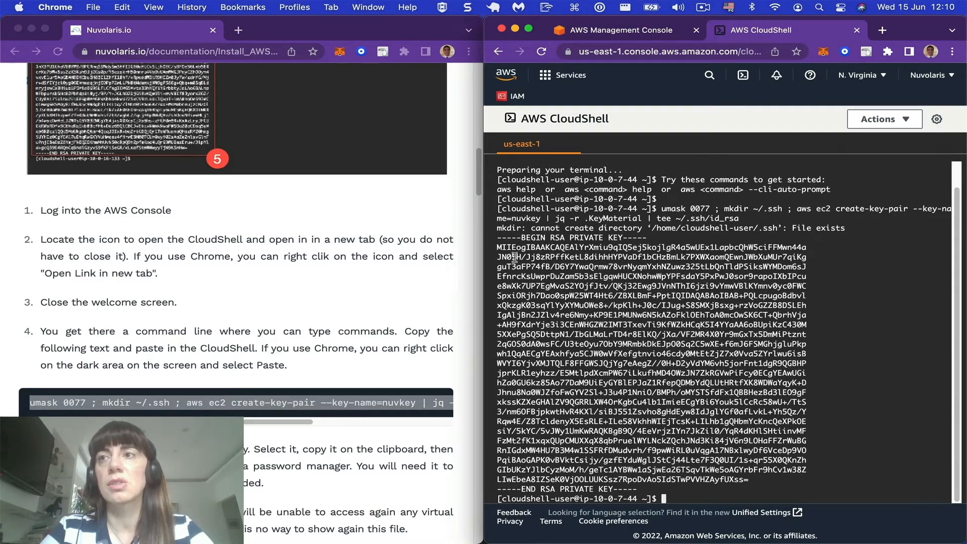
pyautogui.moveTo(497, 241); pyautogui.dragTo(694, 489)
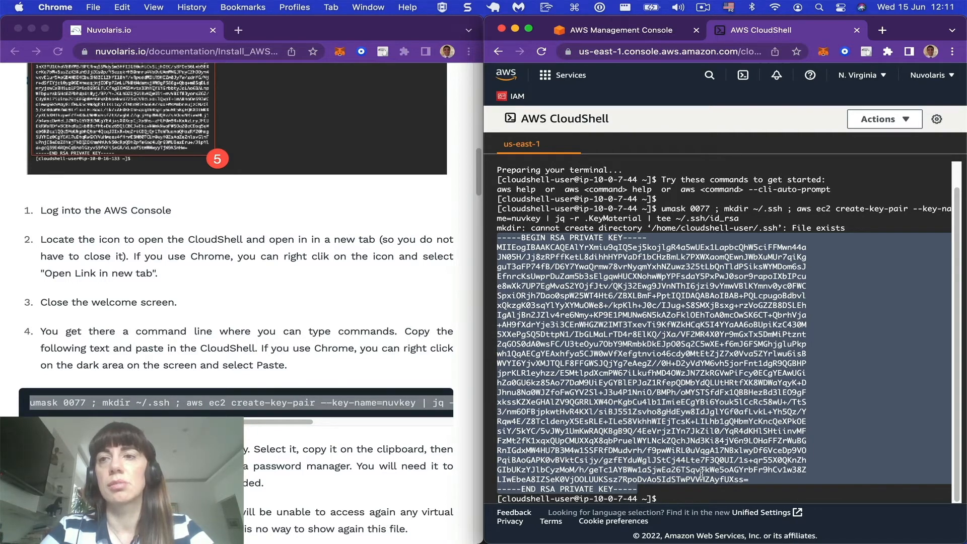
pyautogui.click(684, 459)
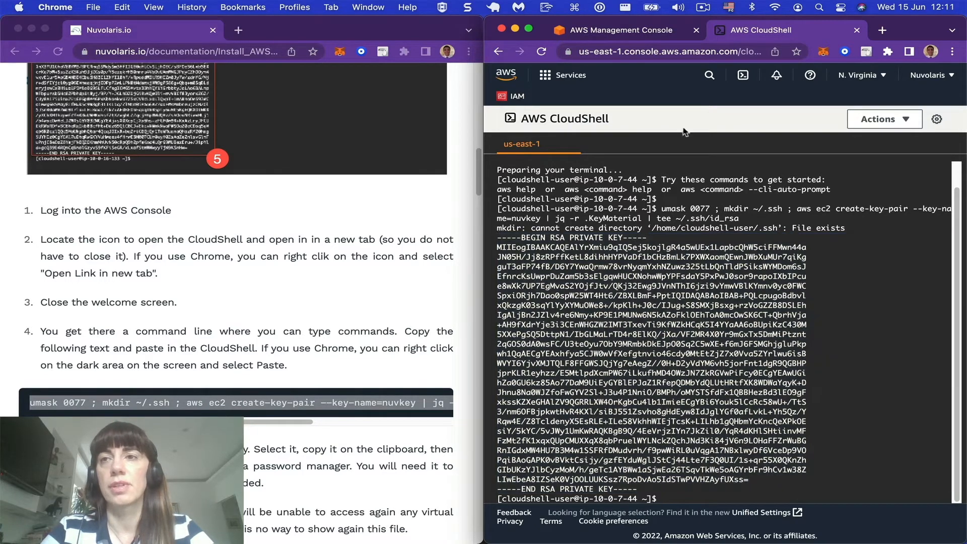
# Step: Return to the AWS Management Console, follow the guide's "Launch the EC2 Virtual Machine" section, and search for and open the EC2 service
pyautogui.click(652, 38)
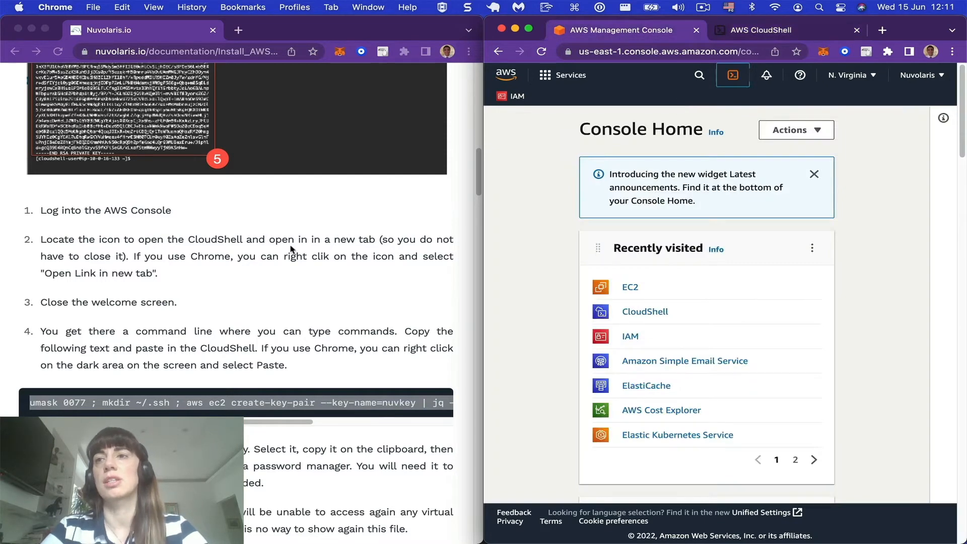
pyautogui.scroll(-3, 291, 249)
pyautogui.scroll(-10, 291, 249)
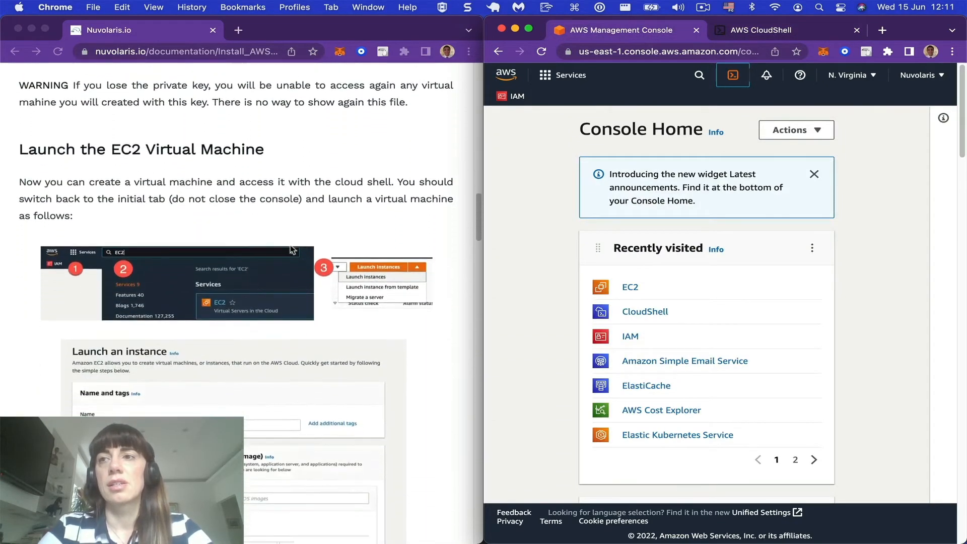
pyautogui.click(518, 276)
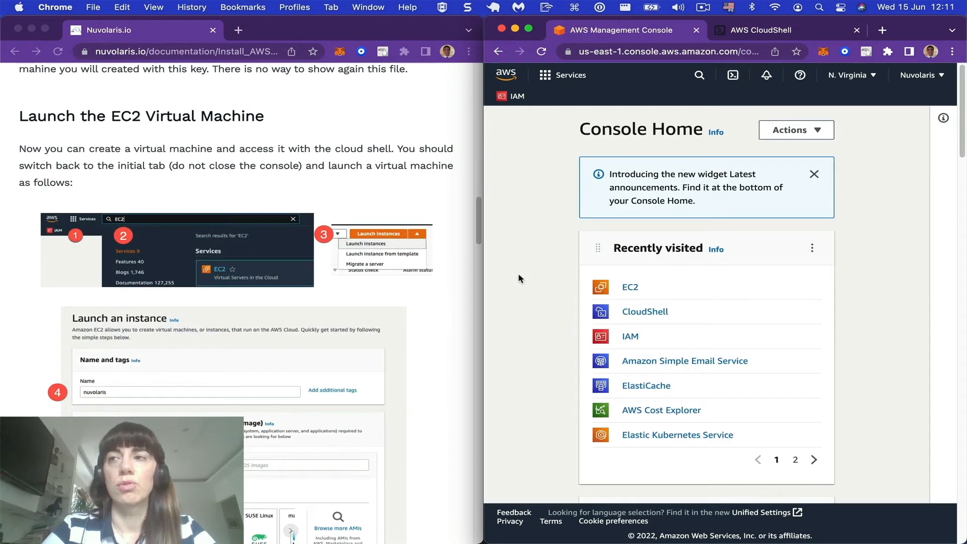
pyautogui.click(559, 75)
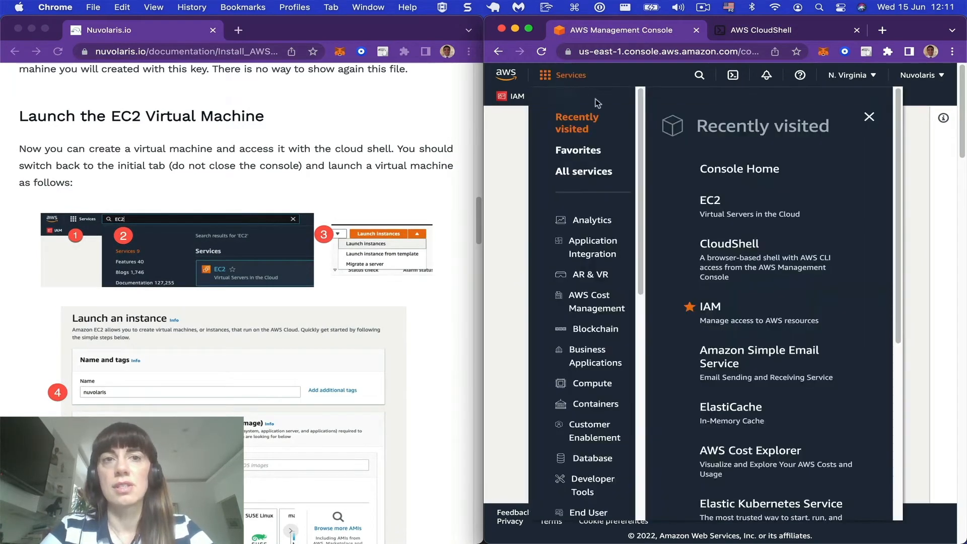
pyautogui.click(699, 75)
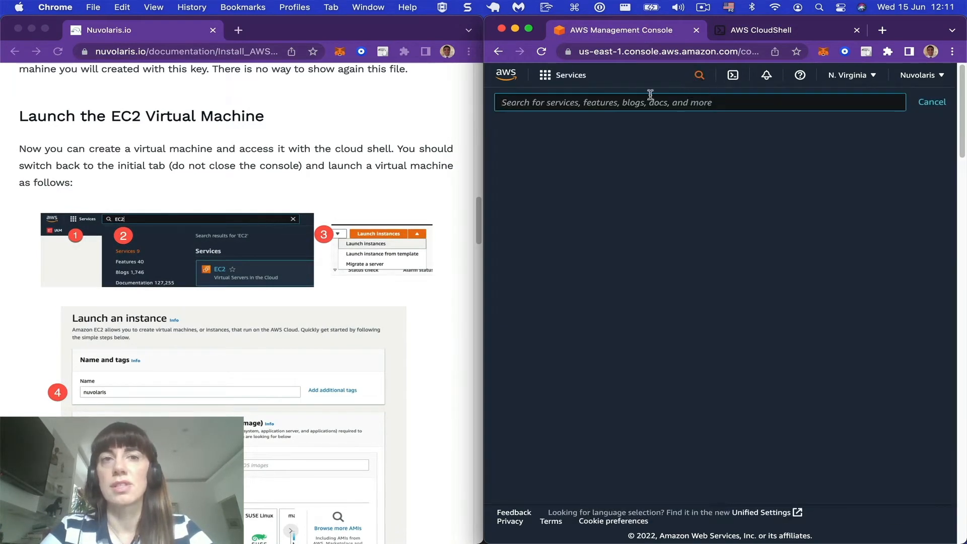
pyautogui.write('EC2')
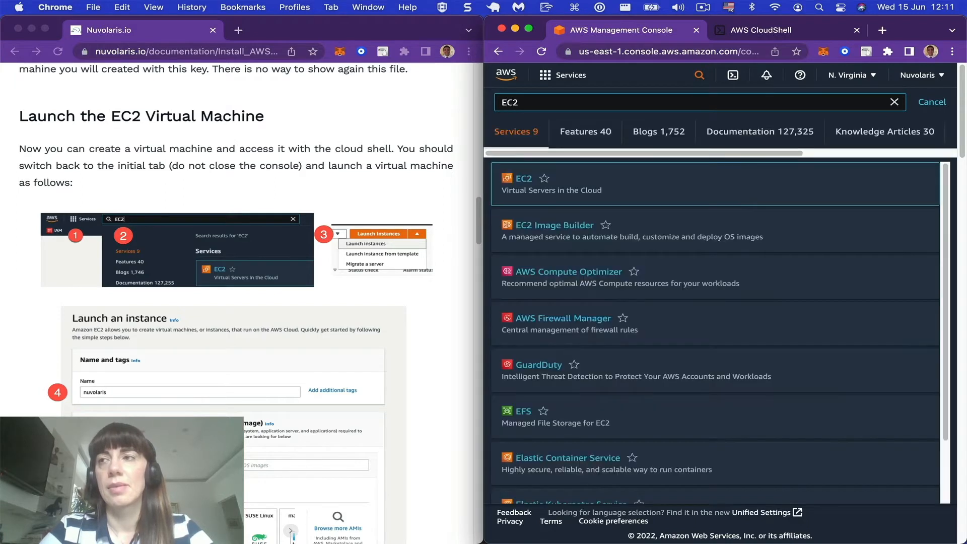
pyautogui.click(520, 188)
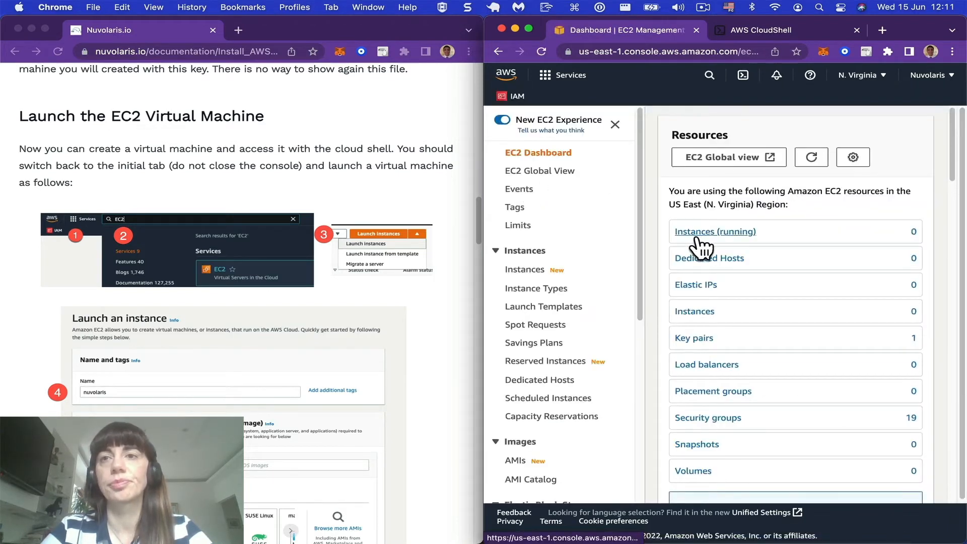
# Step: Start launching a new instance from the EC2 dashboard
pyautogui.scroll(-10, 700, 247)
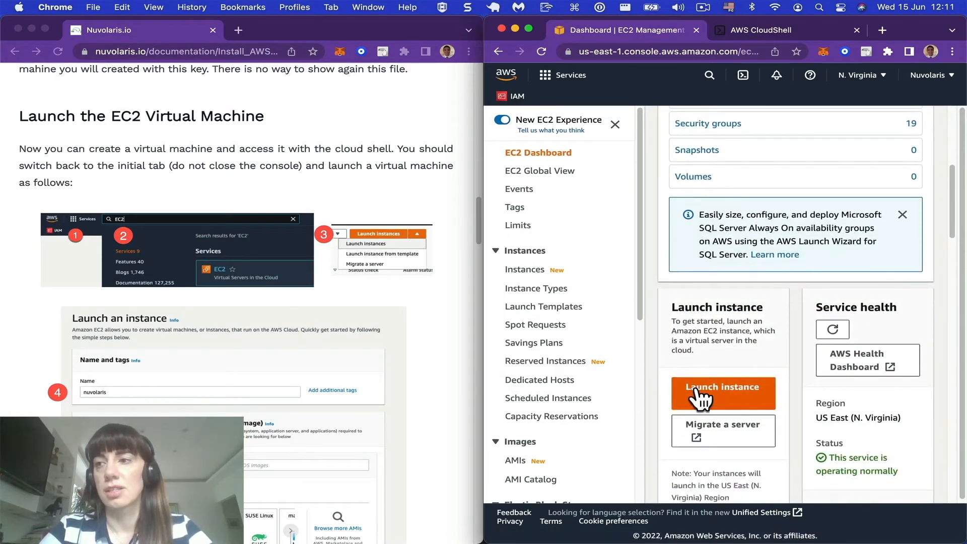
pyautogui.click(700, 398)
pyautogui.click(705, 422)
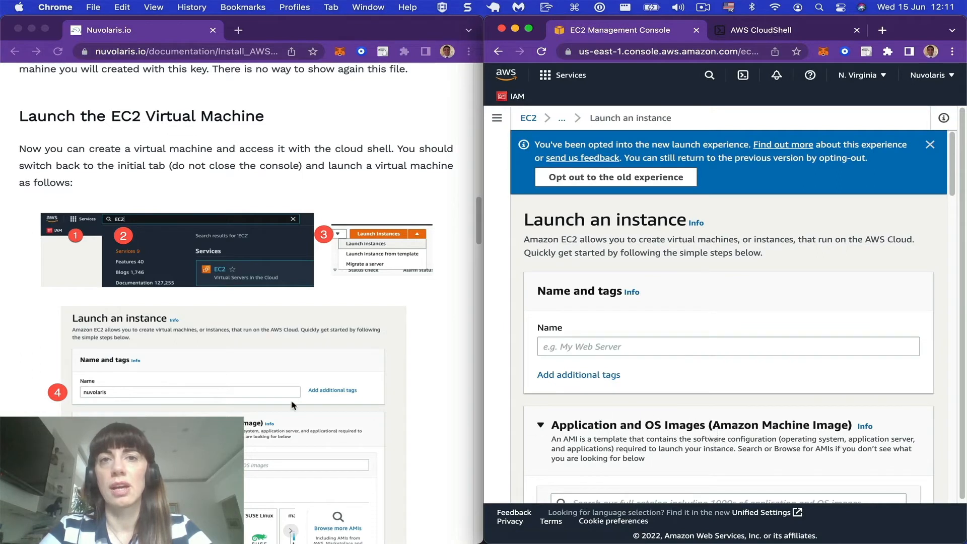
# Step: Name the new instance nuvolaris and choose Ubuntu as its machine image, following the guide
pyautogui.scroll(-5, 291, 400)
pyautogui.scroll(-1, 291, 405)
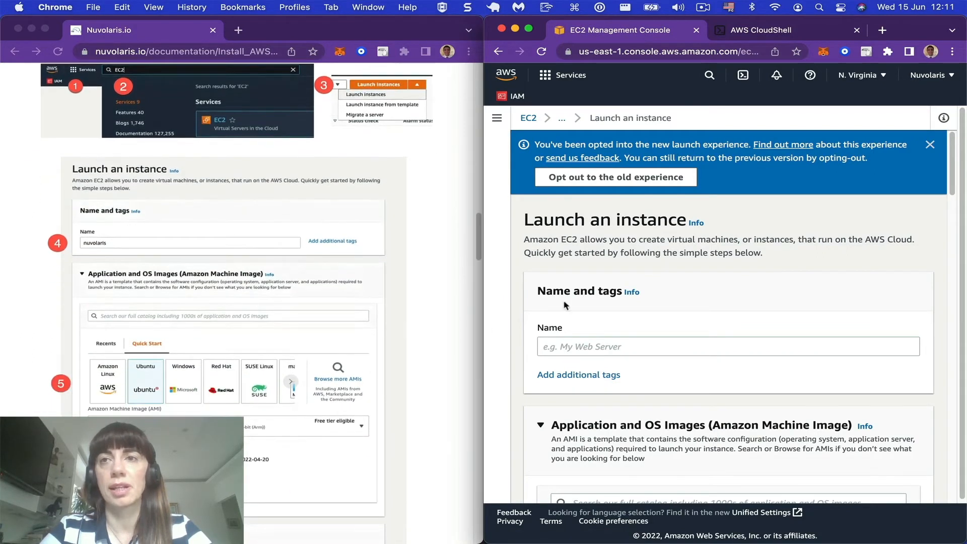
pyautogui.click(558, 345)
pyautogui.write('nuvolaris')
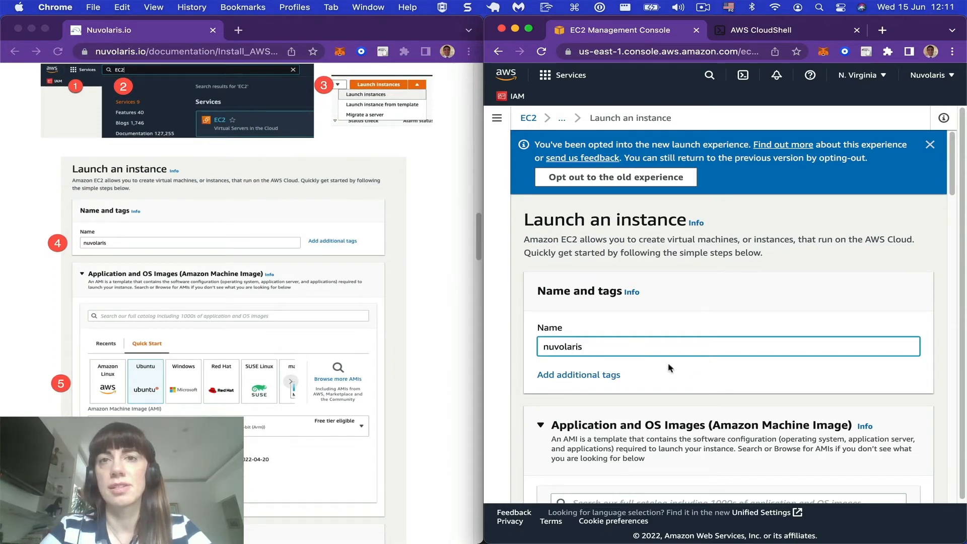
pyautogui.scroll(-5, 670, 368)
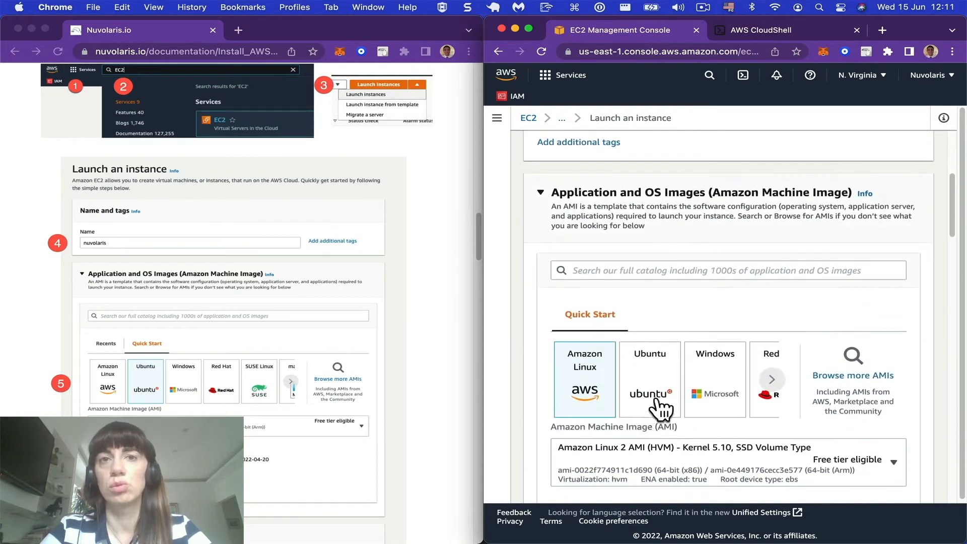
pyautogui.click(656, 400)
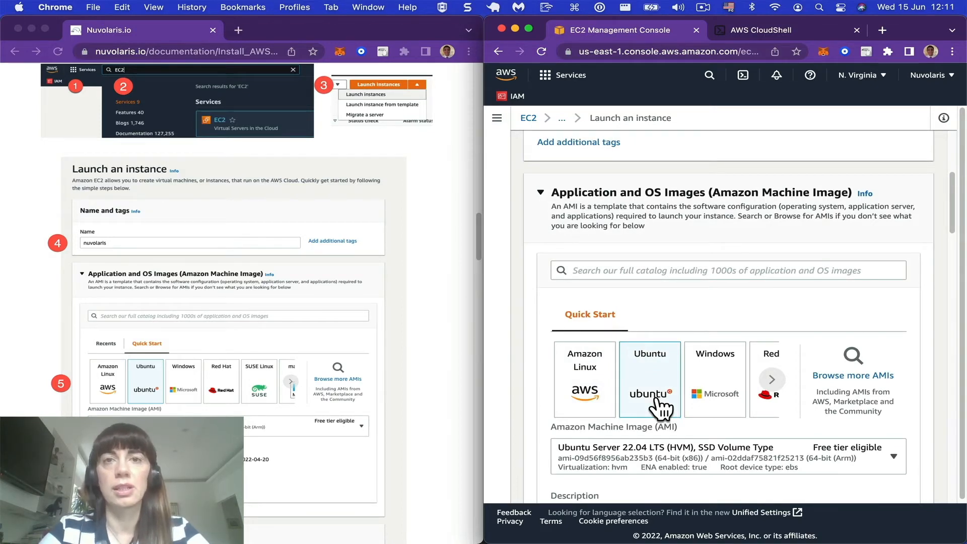
# Step: Set the instance type to t2.medium
pyautogui.scroll(-2, 657, 398)
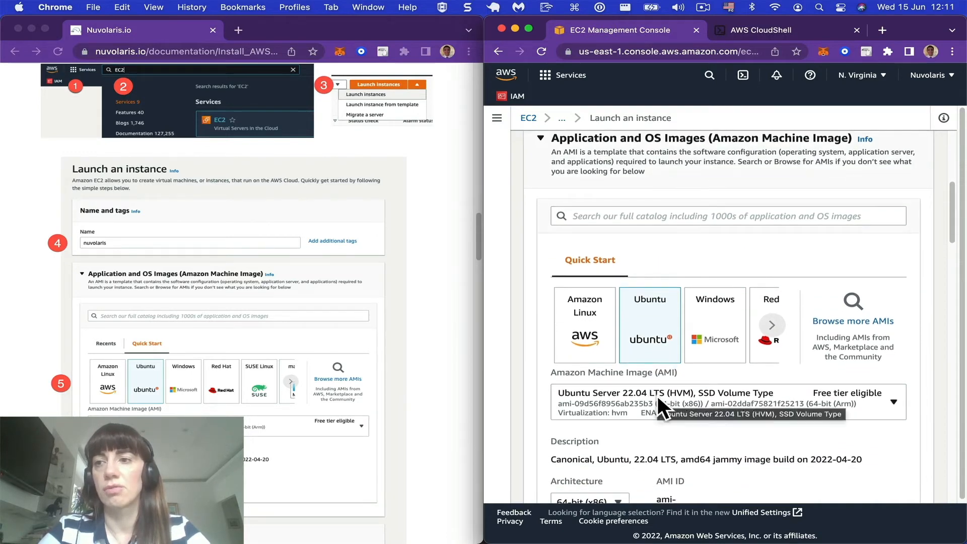
pyautogui.scroll(-3, 657, 395)
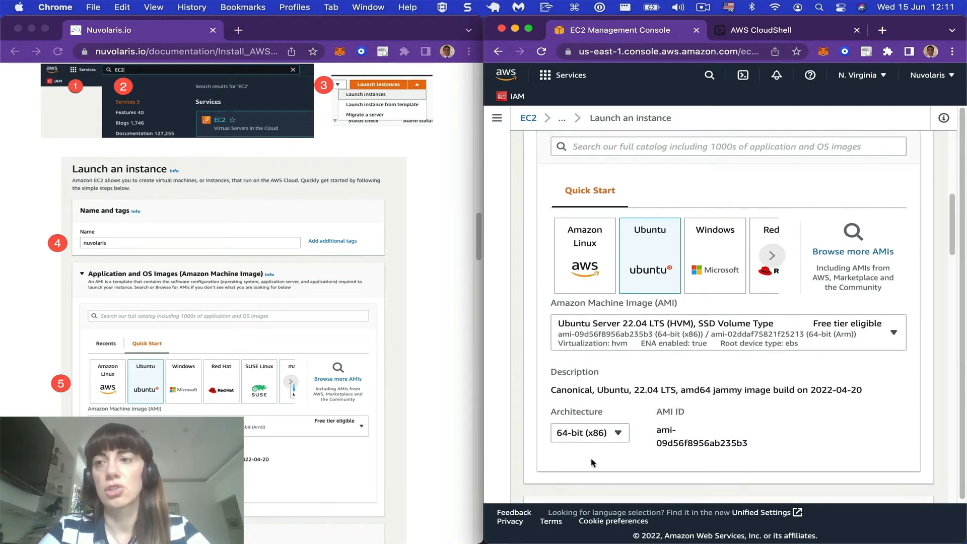
pyautogui.scroll(-5, 594, 454)
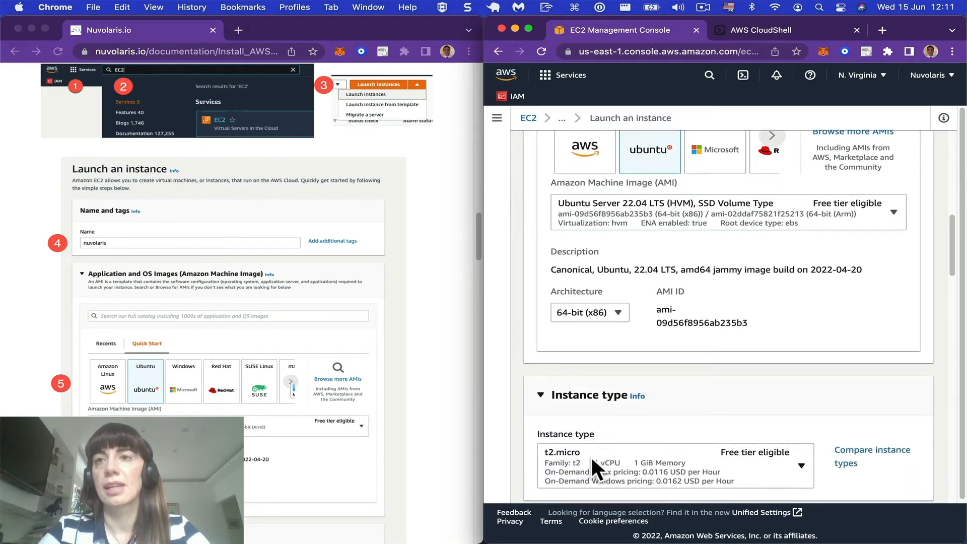
pyautogui.scroll(-3, 593, 459)
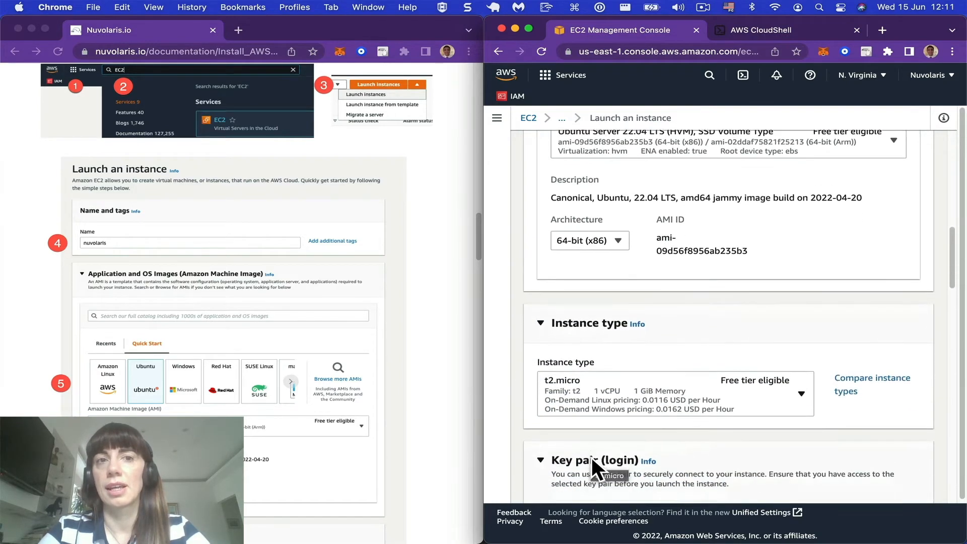
pyautogui.click(603, 389)
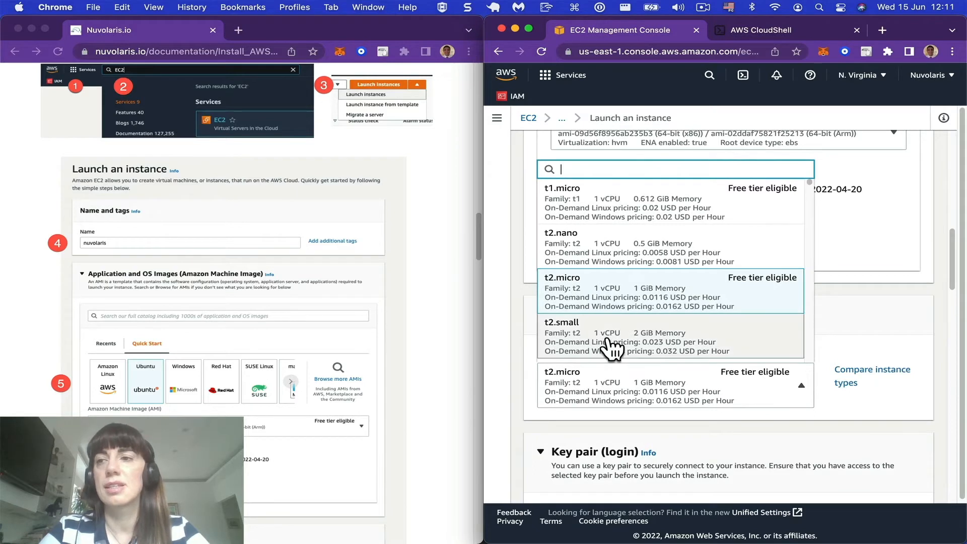
pyautogui.scroll(-2, 611, 346)
pyautogui.scroll(-1, 611, 346)
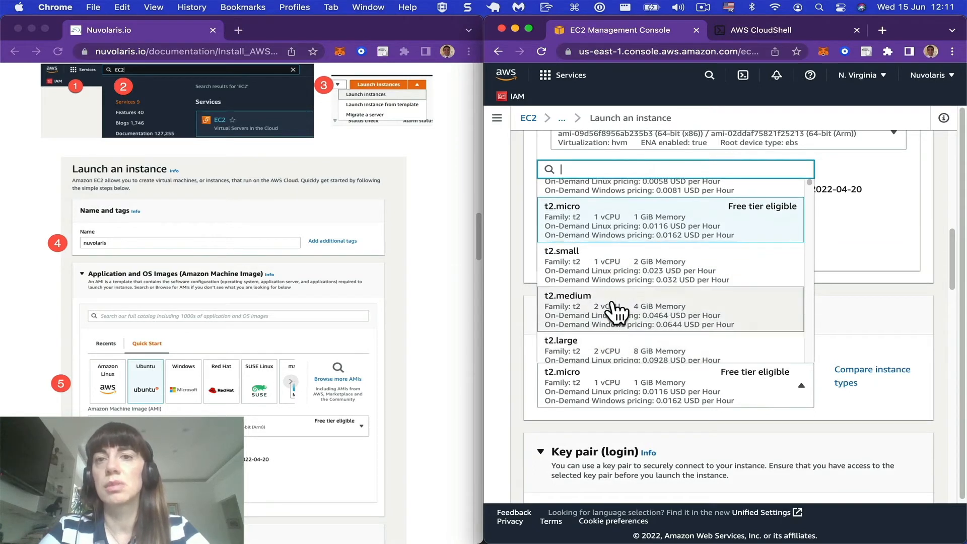
pyautogui.click(615, 314)
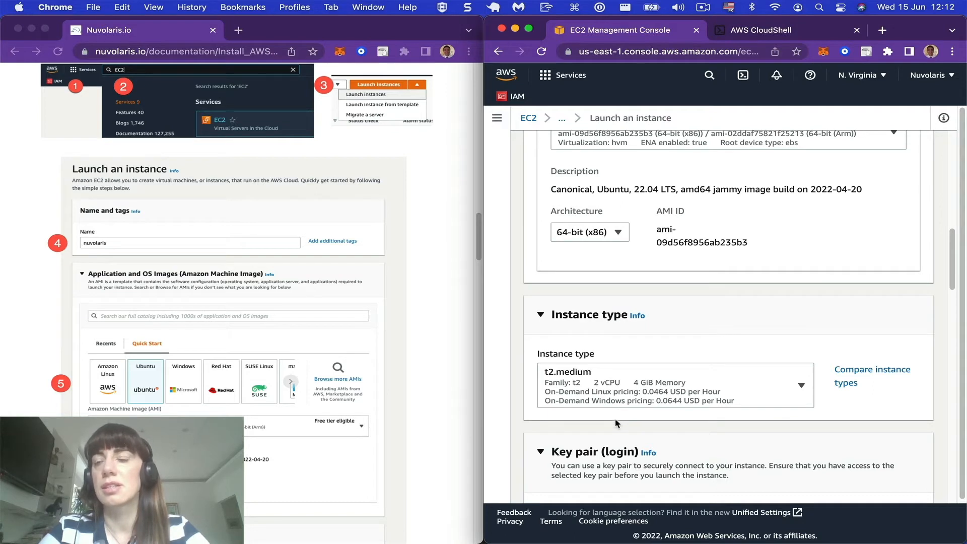
# Step: Select nuvkey as the key pair for logging in to the instance
pyautogui.scroll(-4, 616, 423)
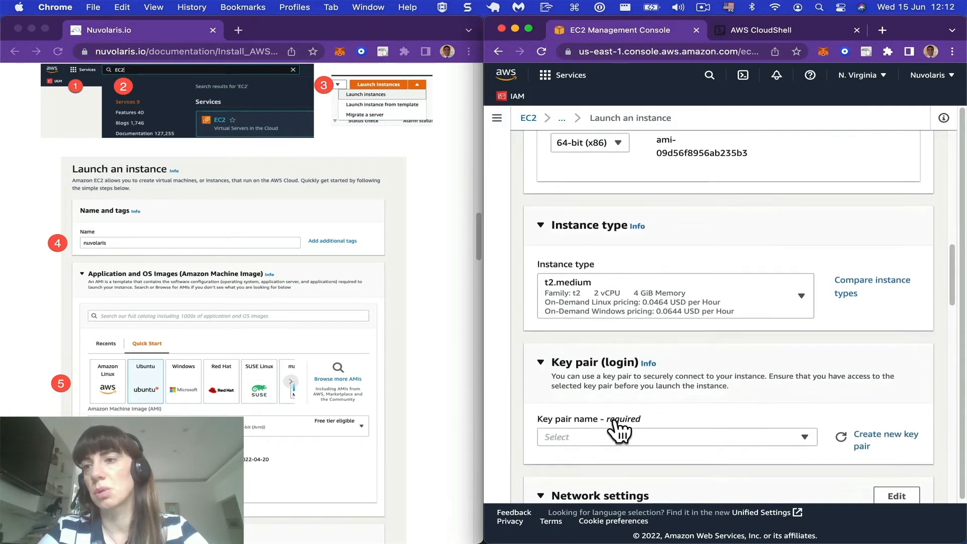
pyautogui.scroll(-1, 619, 431)
pyautogui.click(633, 406)
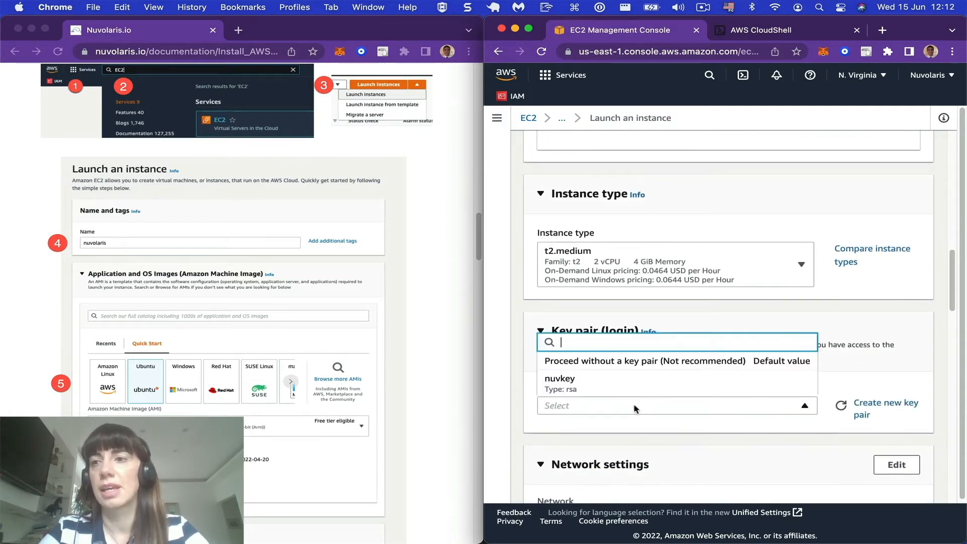
pyautogui.click(584, 393)
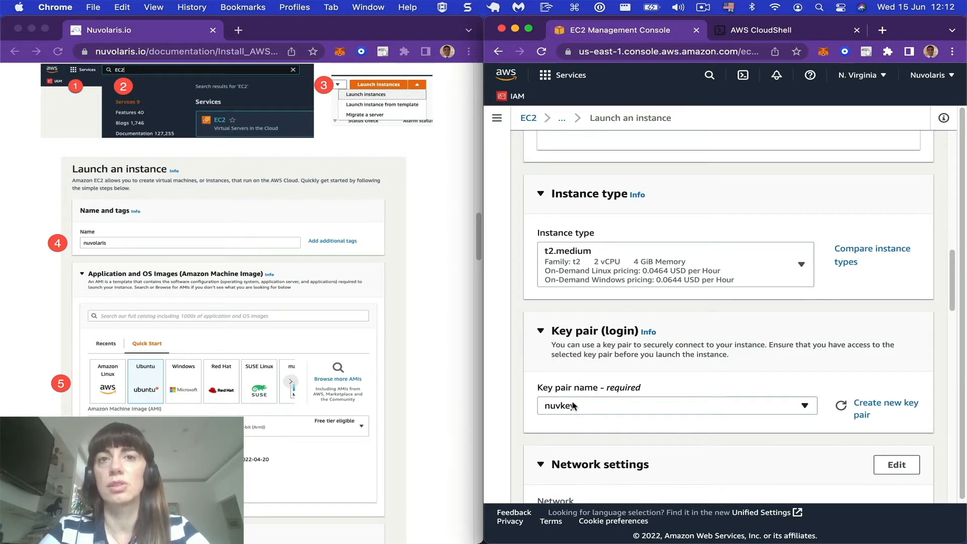
# Step: Allow HTTPS and HTTP traffic from the internet in the new security group's firewall rules
pyautogui.scroll(-2, 572, 401)
pyautogui.scroll(-5, 572, 401)
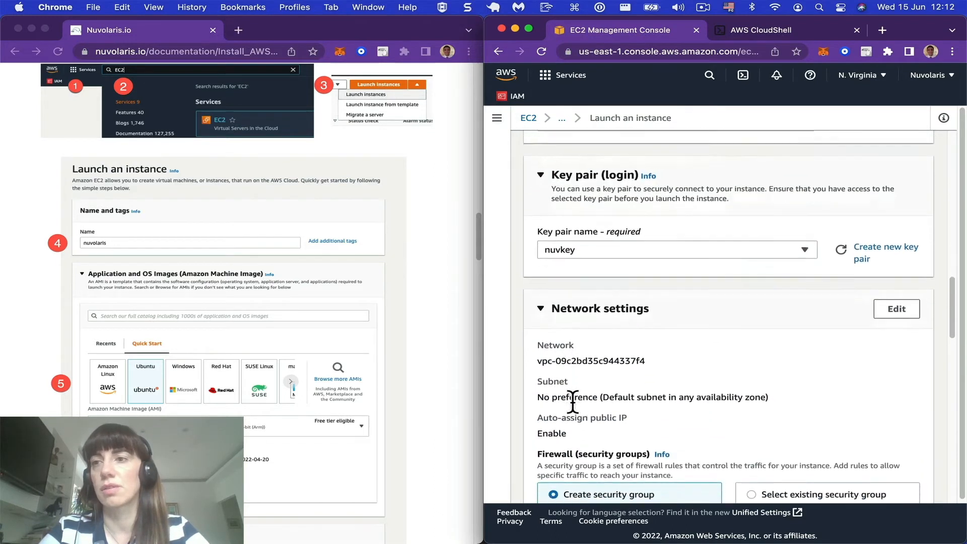
pyautogui.scroll(-5, 573, 400)
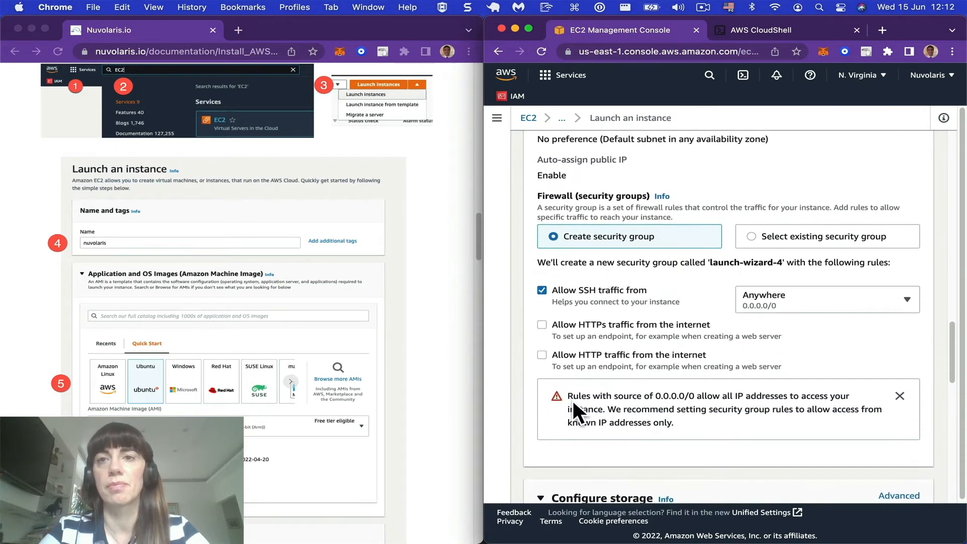
pyautogui.click(542, 326)
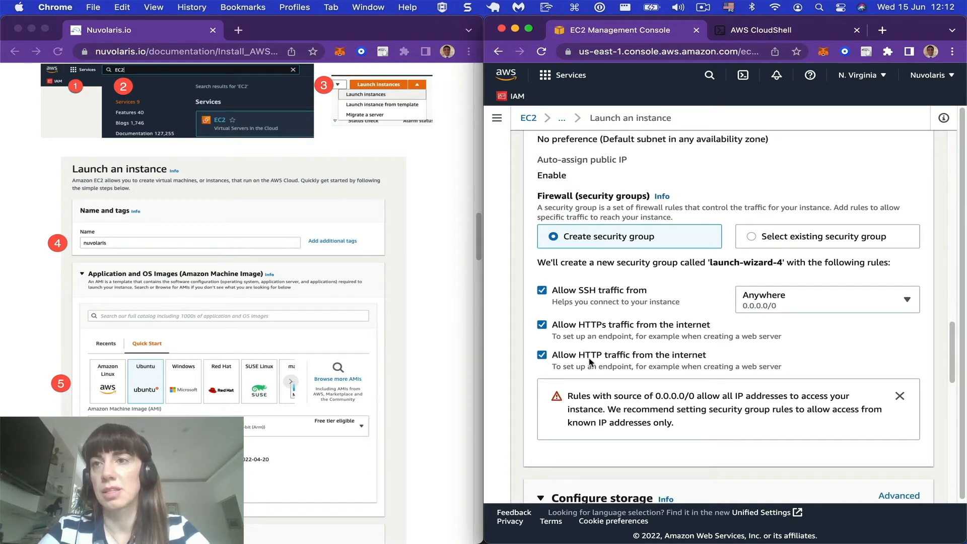
# Step: Set the root volume size to 30 GiB in the storage configuration
pyautogui.scroll(-3, 591, 361)
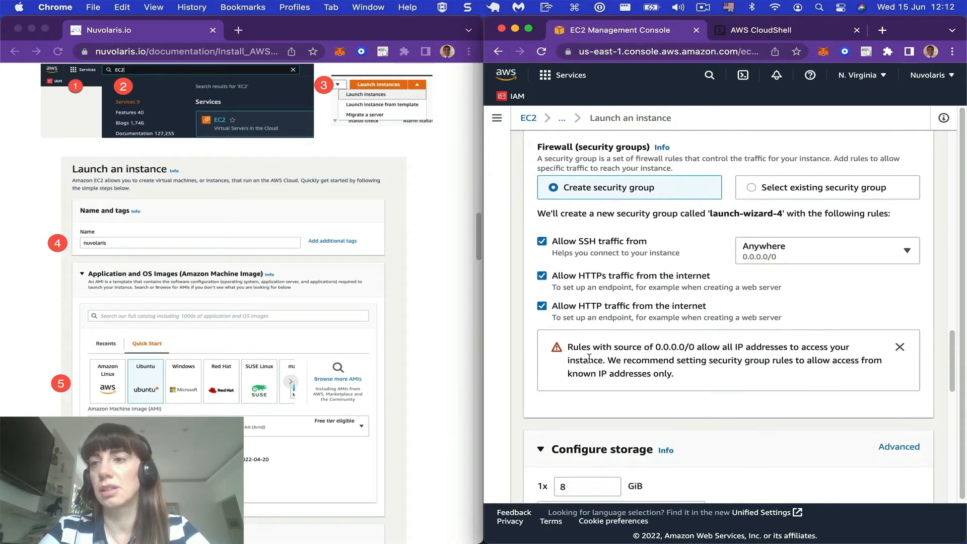
pyautogui.click(571, 413)
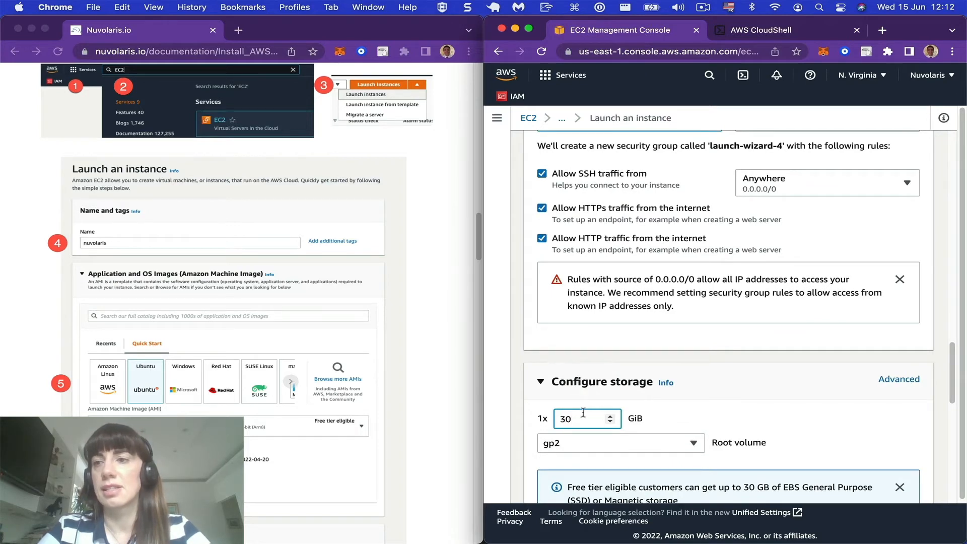
pyautogui.write('30')
pyautogui.scroll(-2, 609, 409)
pyautogui.press('BackSpace')
pyautogui.press('BackSpace')
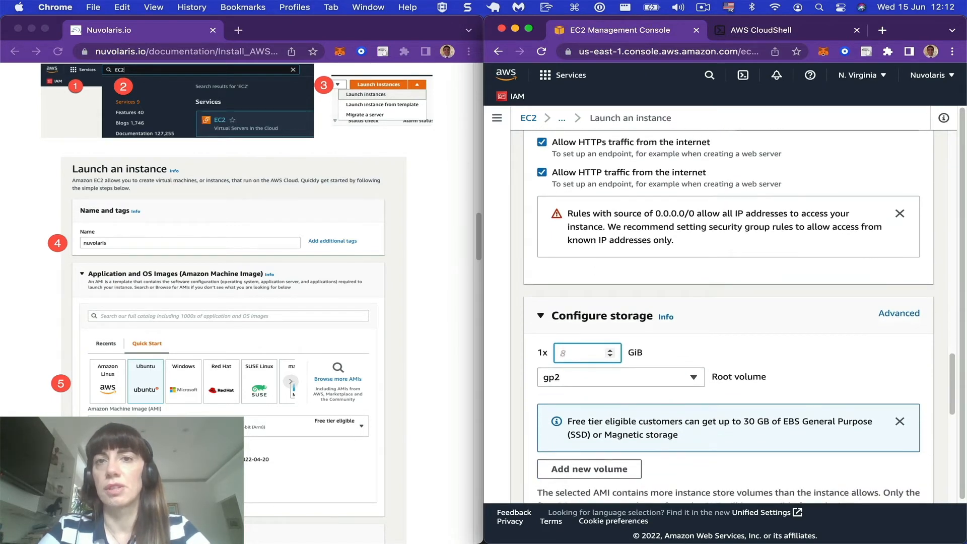
pyautogui.click(611, 418)
pyautogui.scroll(-4, 612, 420)
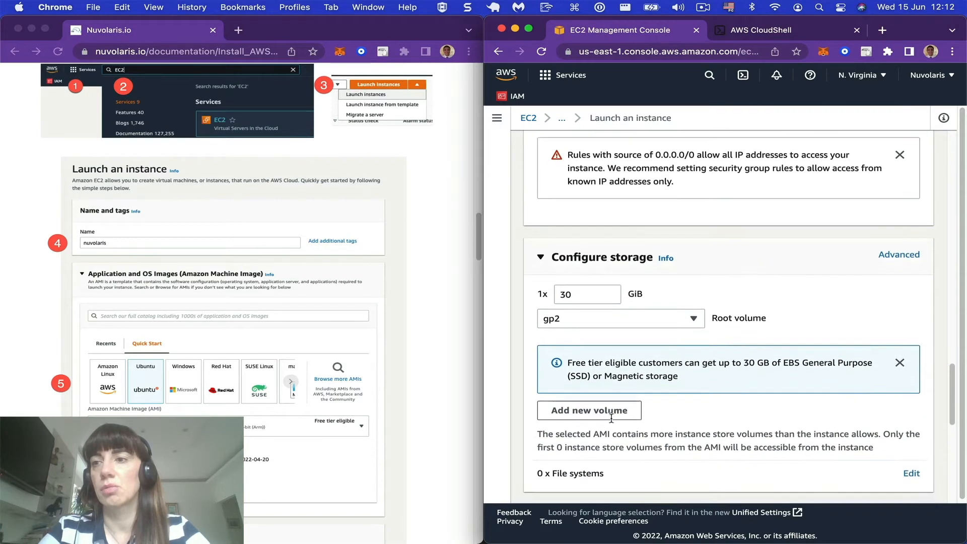
# Step: Launch the configured instance from the summary
pyautogui.scroll(-5, 614, 428)
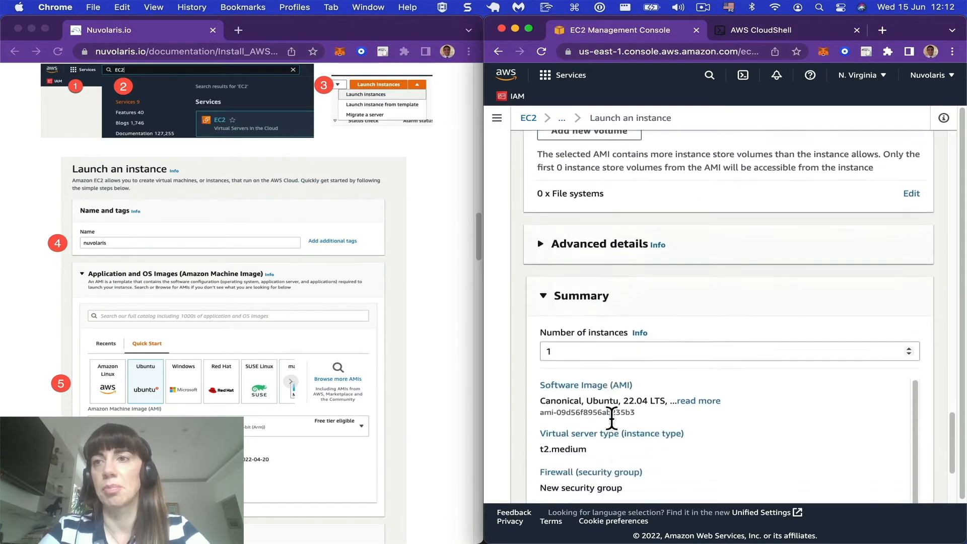
pyautogui.scroll(-3, 516, 418)
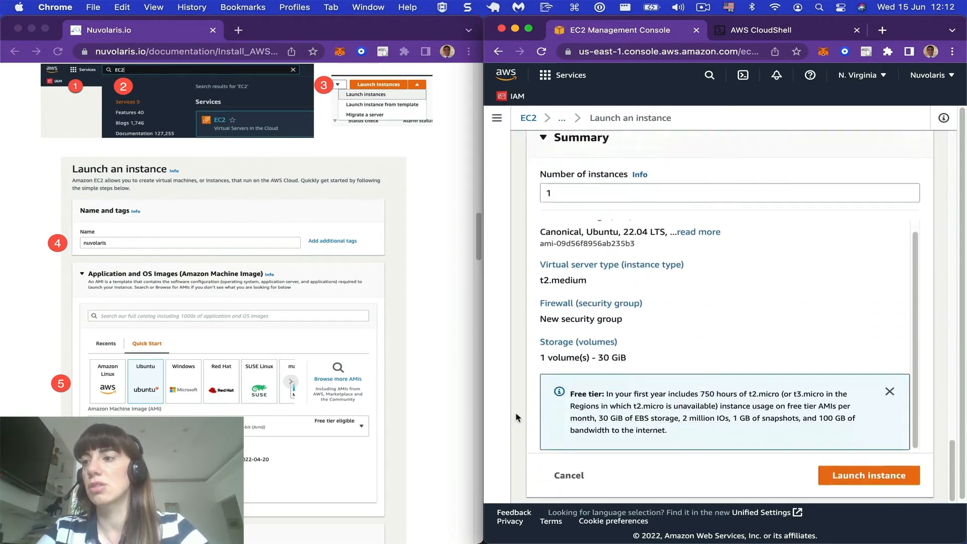
pyautogui.click(870, 476)
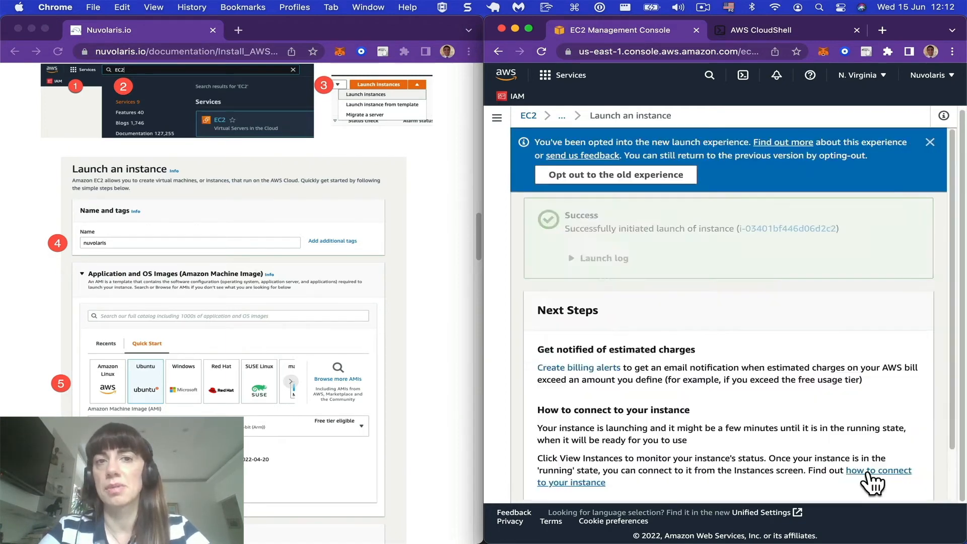
# Step: Consult the guide's post-launch instructions, open the newly launched instance in the Instances list and check its instance state
pyautogui.scroll(-7, 227, 252)
pyautogui.scroll(-10, 226, 252)
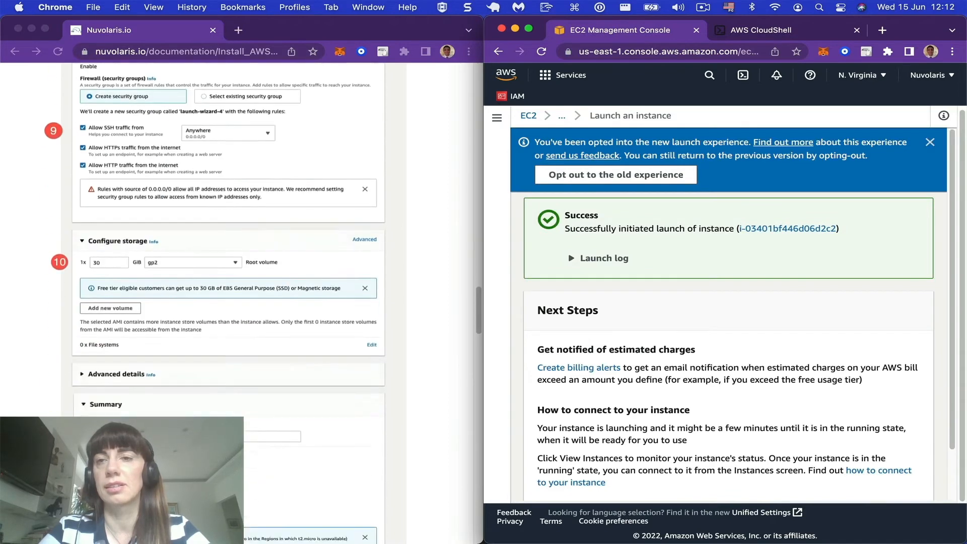
pyautogui.scroll(-5, 129, 346)
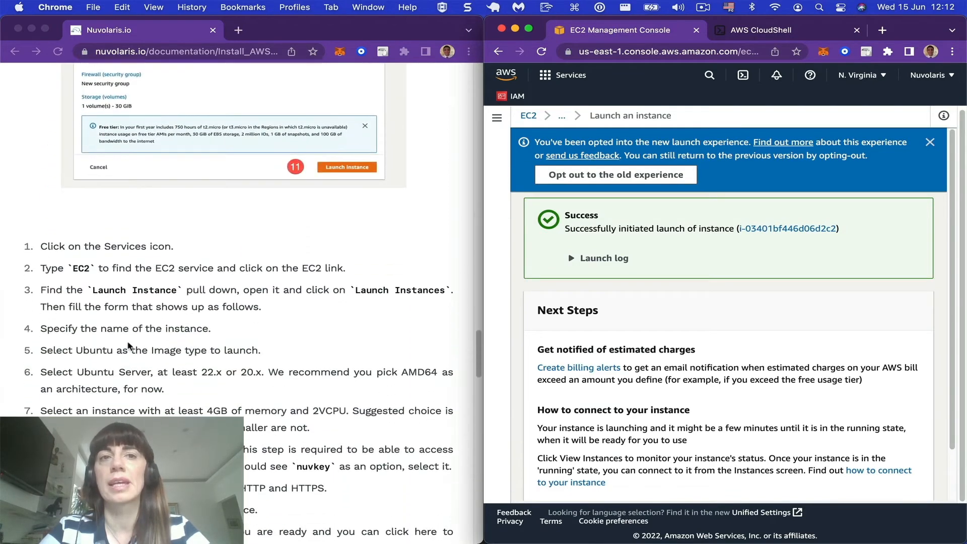
pyautogui.scroll(-6, 129, 346)
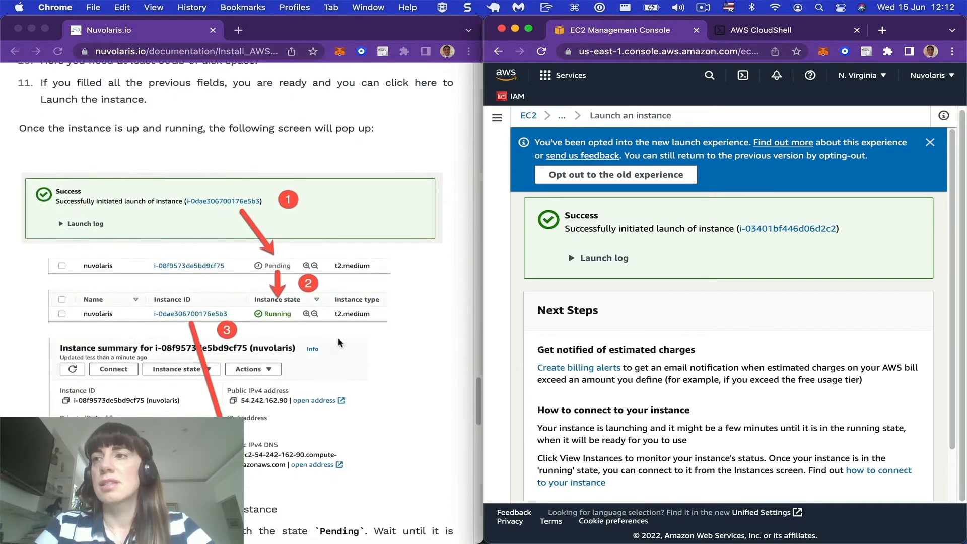
pyautogui.click(769, 227)
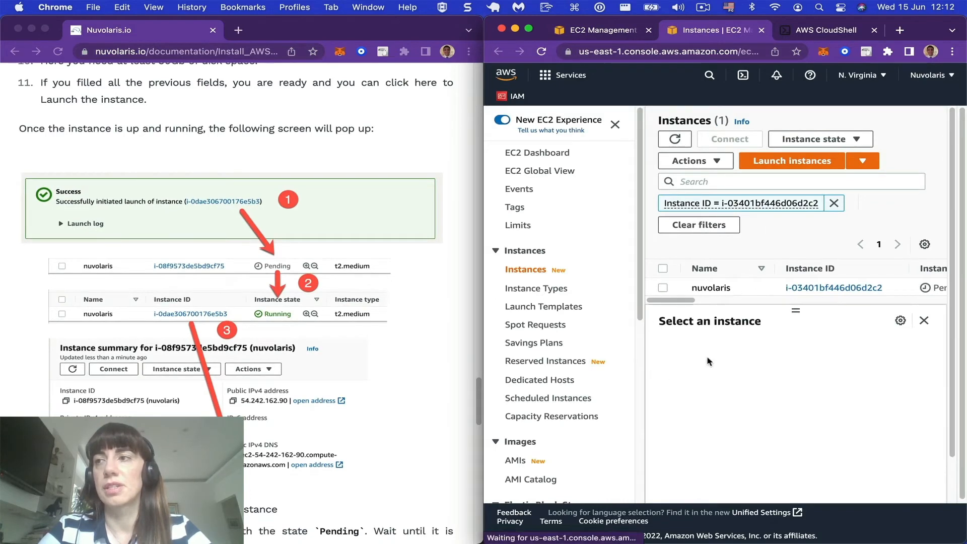
pyautogui.hscroll(3, 784, 285)
pyautogui.hscroll(1, 784, 285)
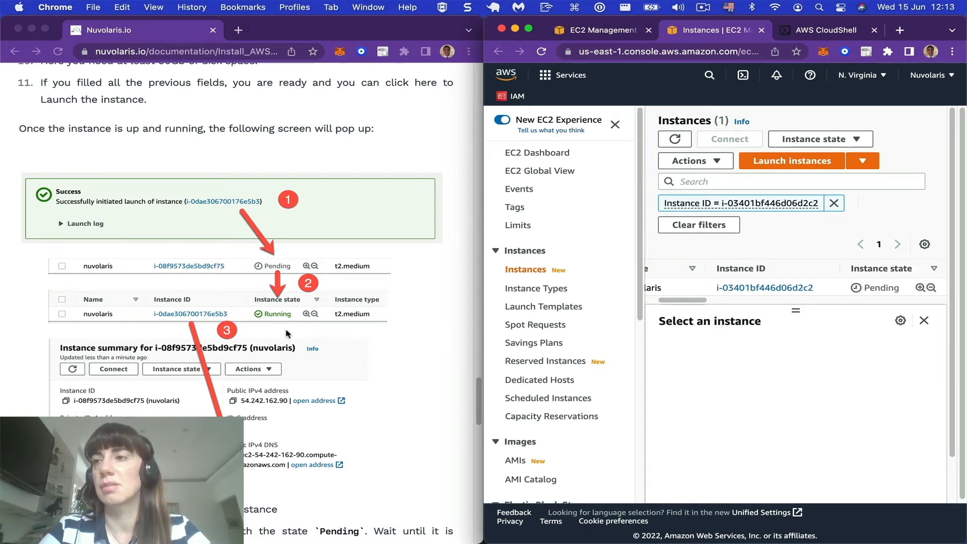
pyautogui.scroll(-1, 287, 333)
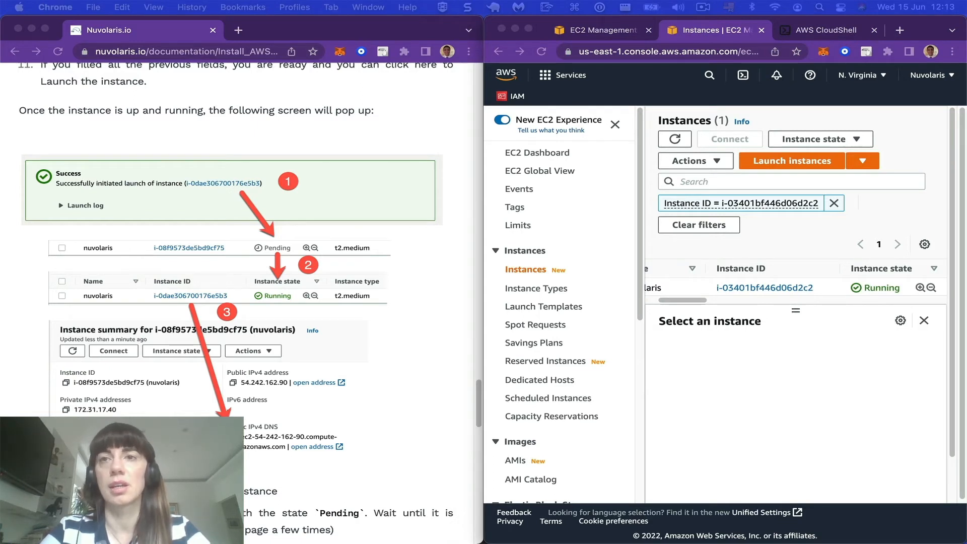
pyautogui.click(899, 290)
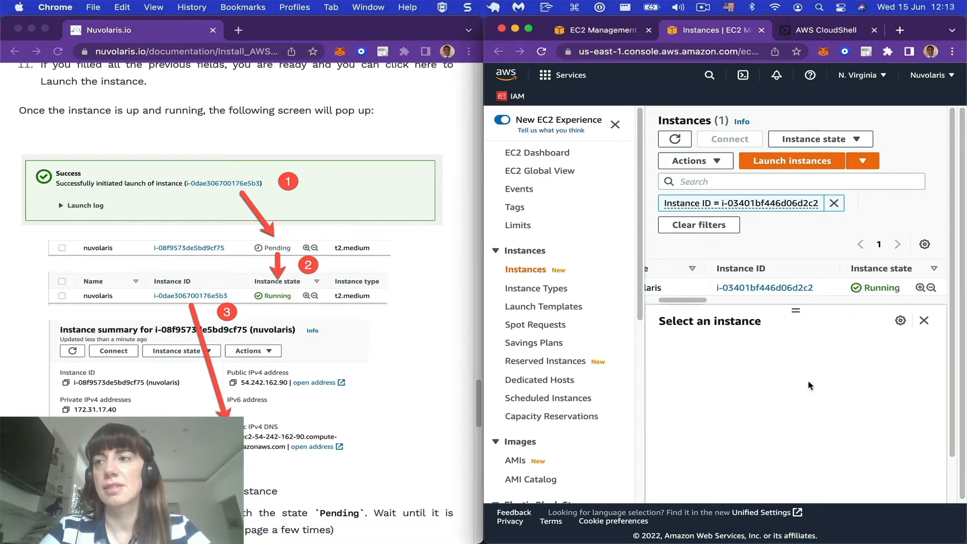
# Step: Select the nuvolaris instance and copy its public IPv4 DNS from the instance details
pyautogui.scroll(-1, 810, 386)
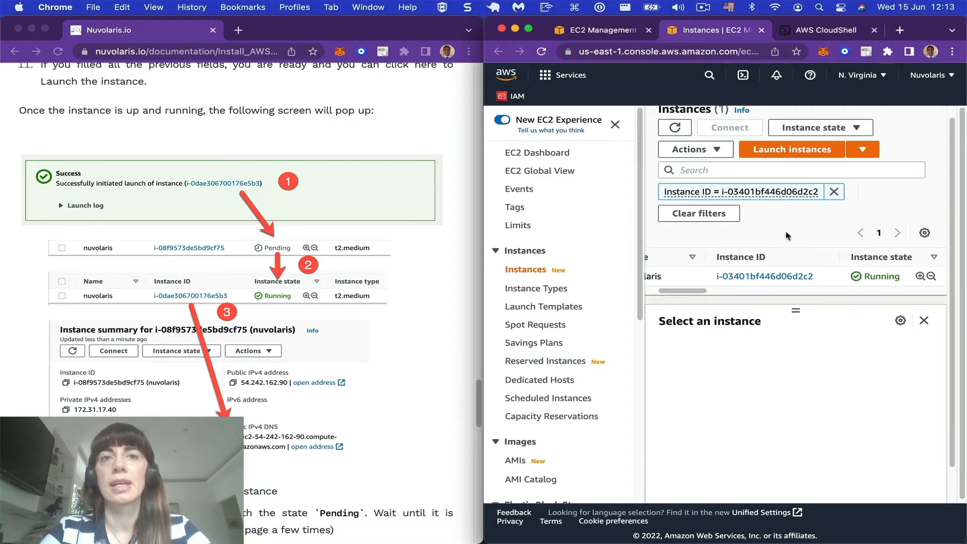
pyautogui.hscroll(-1, 763, 260)
pyautogui.hscroll(-3, 762, 259)
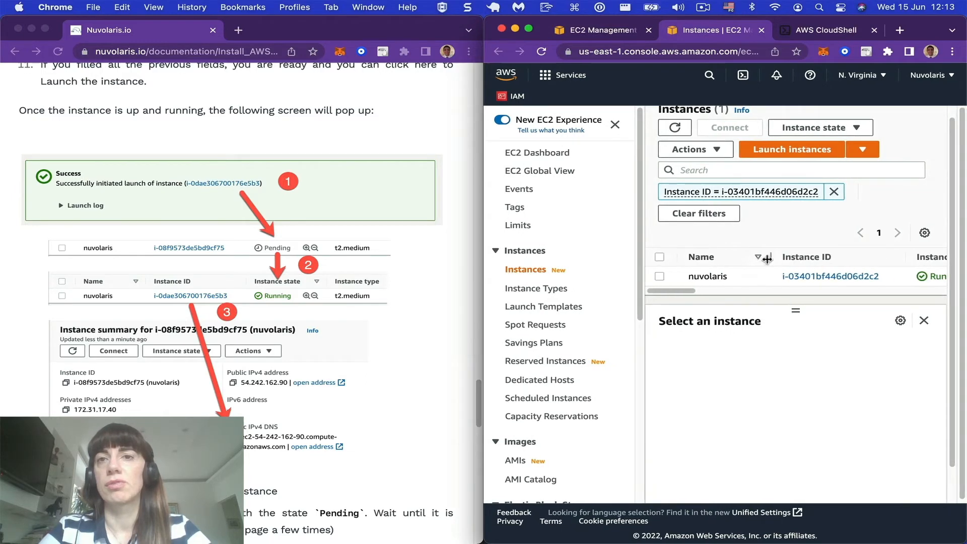
pyautogui.click(659, 276)
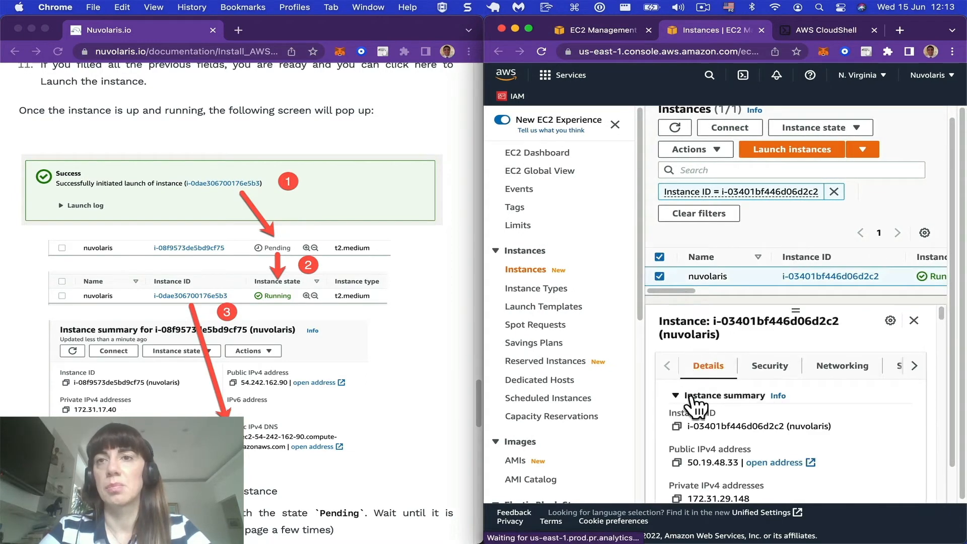
pyautogui.scroll(-3, 695, 408)
pyautogui.scroll(-3, 696, 415)
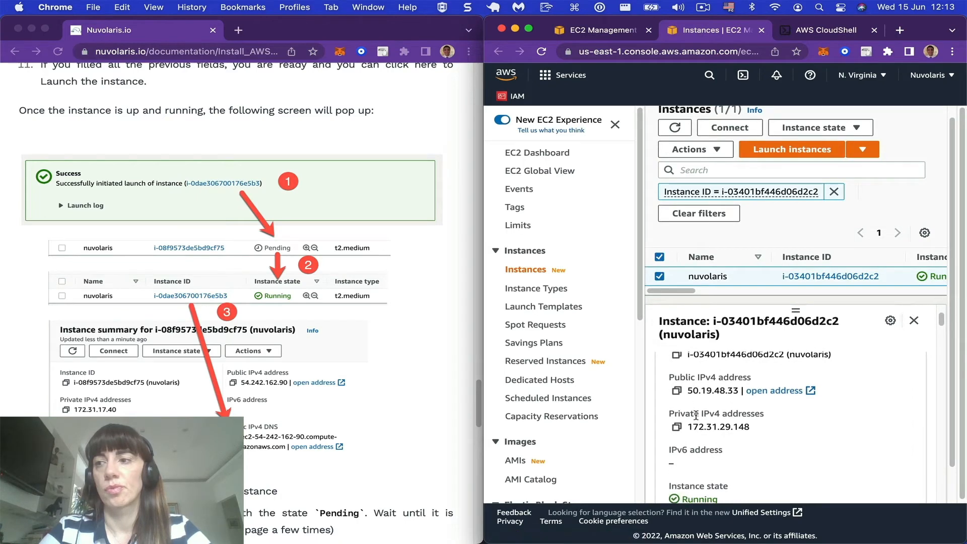
pyautogui.scroll(-5, 696, 415)
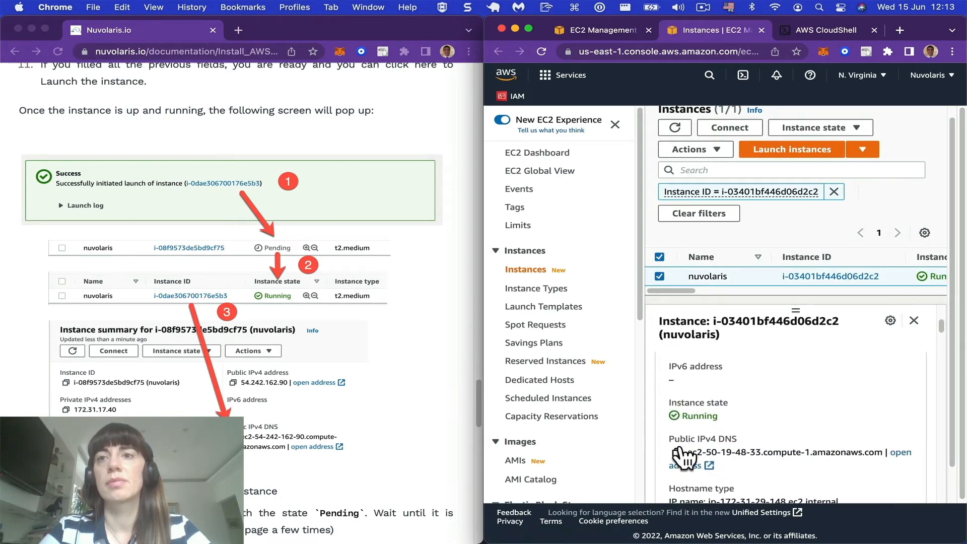
pyautogui.click(677, 453)
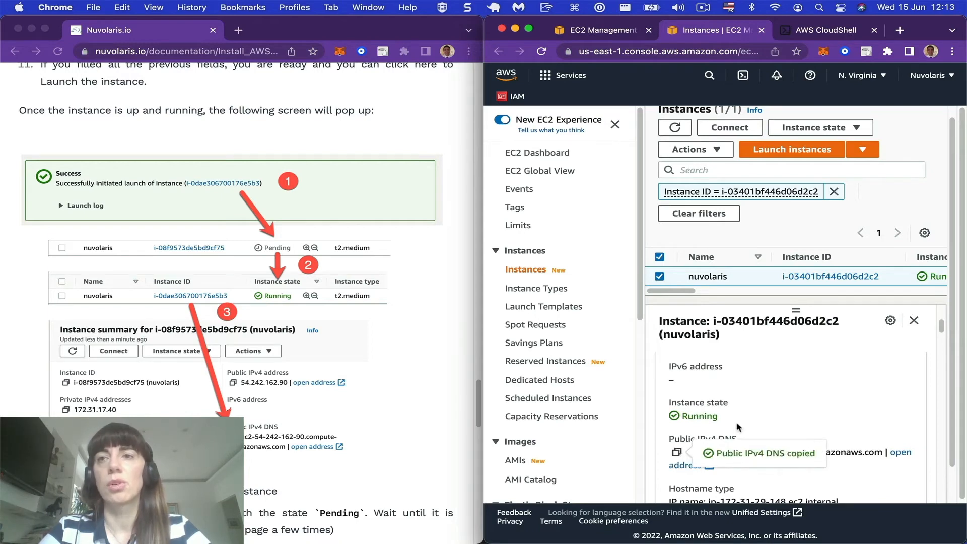
# Step: Switch to the CloudShell session and paste ssh ubuntu@ from the guide at the prompt
pyautogui.scroll(-15, 312, 427)
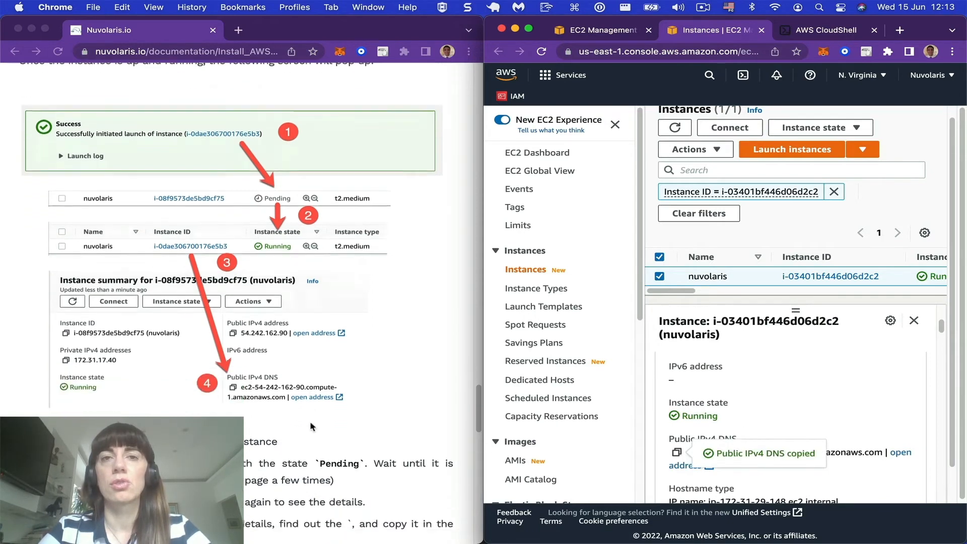
pyautogui.scroll(-1, 312, 427)
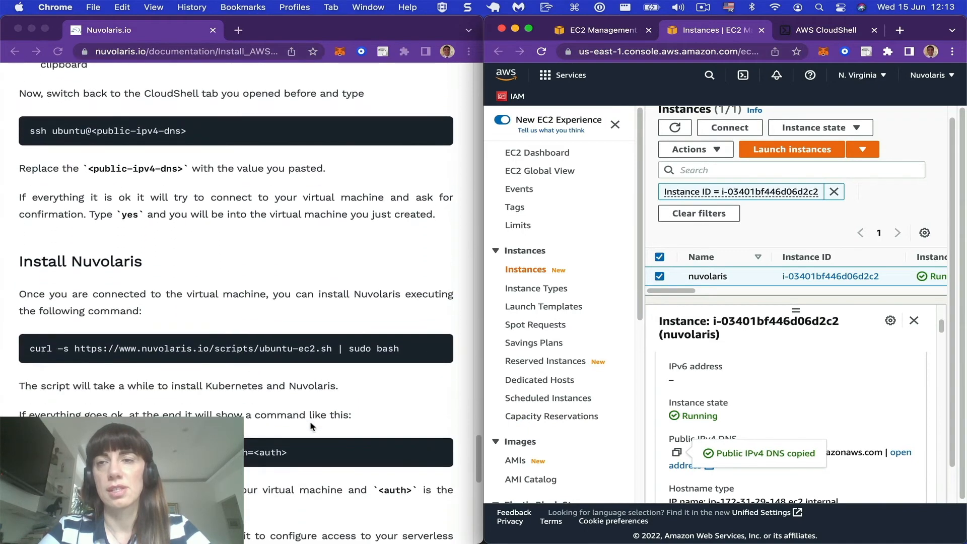
pyautogui.scroll(2, 311, 427)
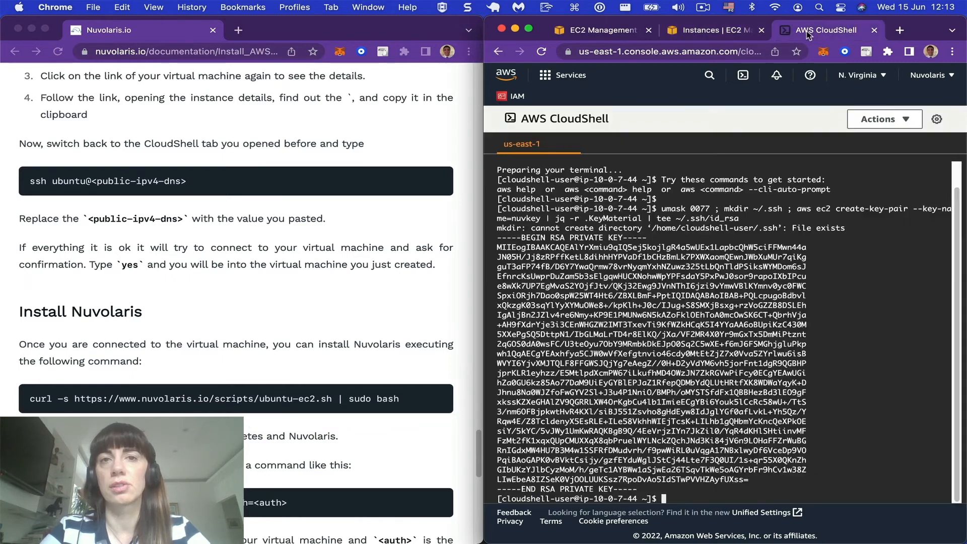
pyautogui.click(806, 31)
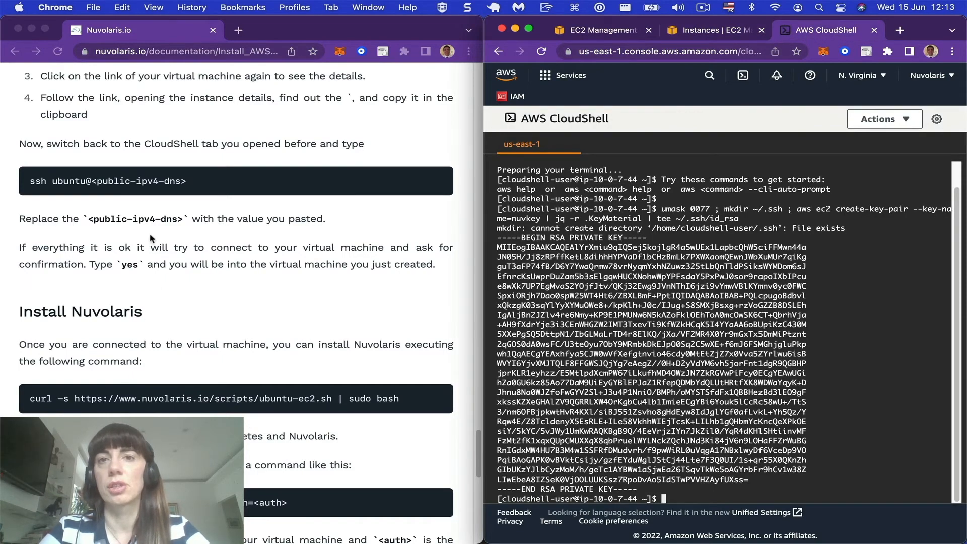
pyautogui.click(33, 183)
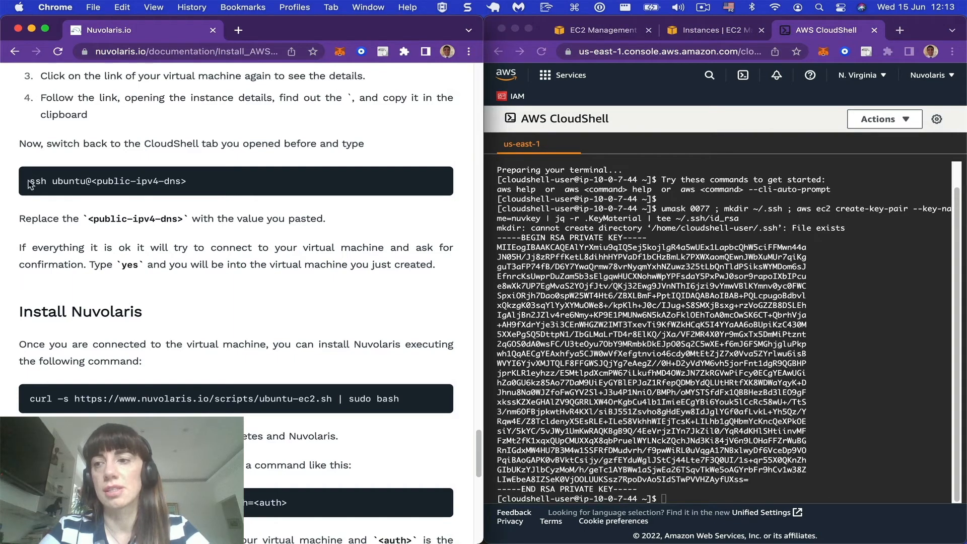
pyautogui.moveTo(29, 184); pyautogui.dragTo(92, 182)
pyautogui.click(565, 349)
pyautogui.press('super+v')
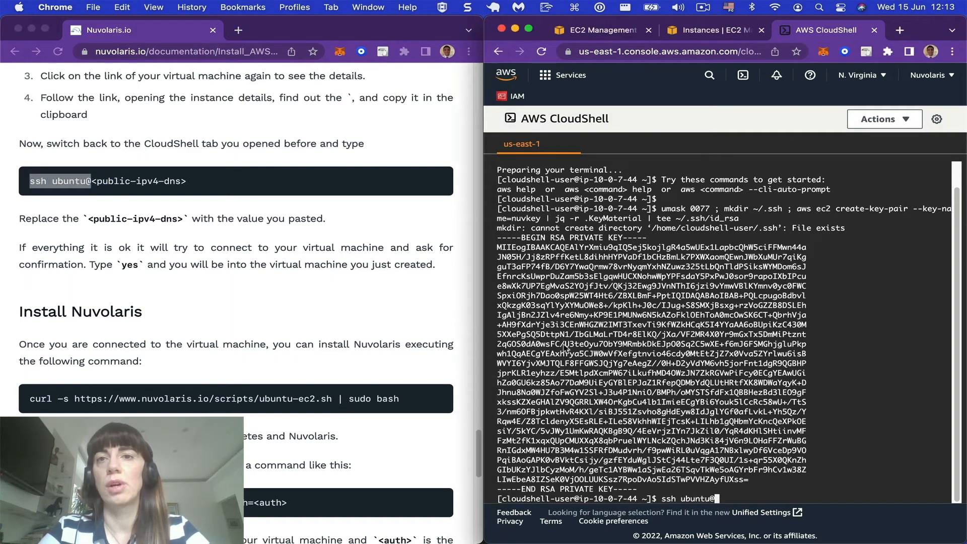
pyautogui.rightClick(630, 354)
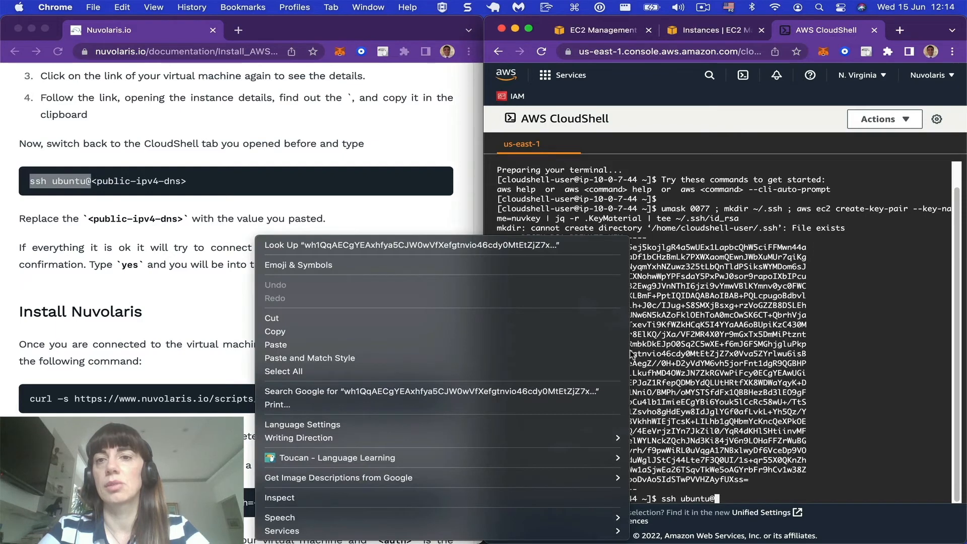
pyautogui.click(473, 344)
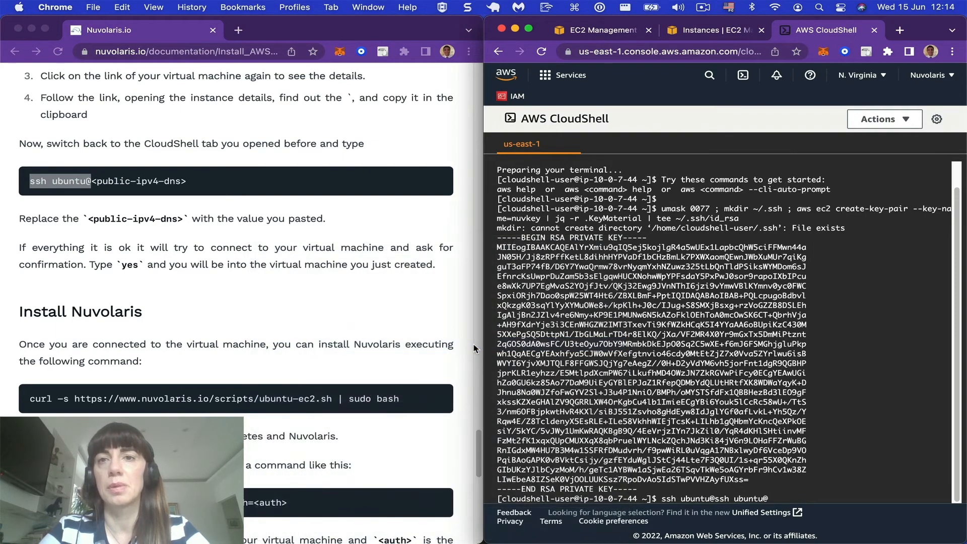
pyautogui.press('BackSpace')
pyautogui.press('BackSpace')
pyautogui.press('BackSpace')
pyautogui.press('BackSpace')
pyautogui.press('BackSpace')
pyautogui.press('BackSpace')
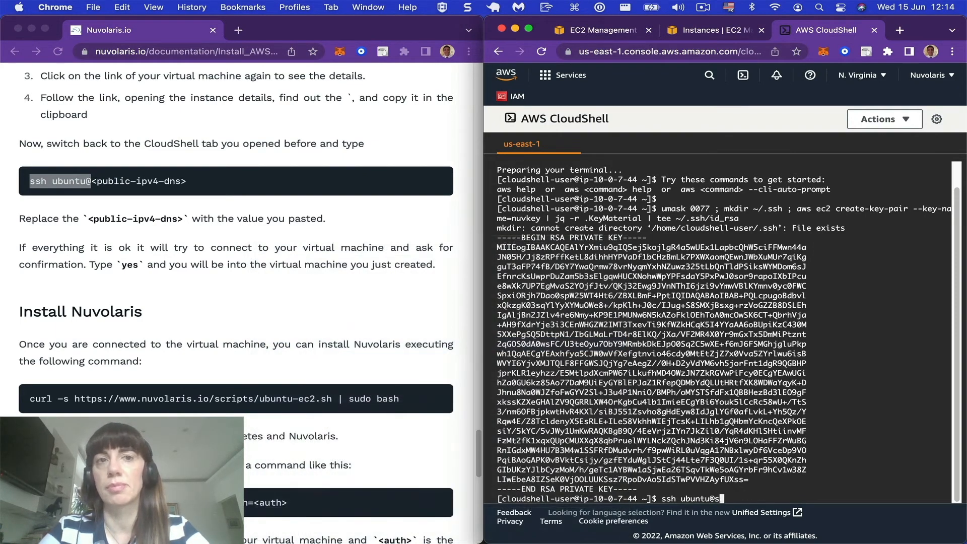
# Step: Copy the instance's public IPv4 DNS again, append it to ssh ubuntu@ in CloudShell and run the command
pyautogui.click(705, 31)
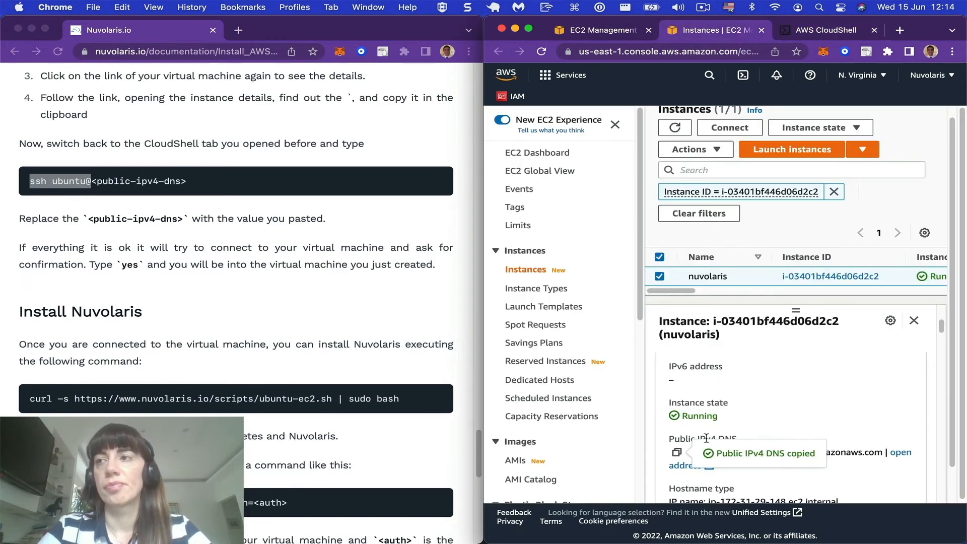
pyautogui.click(822, 28)
pyautogui.rightClick(726, 392)
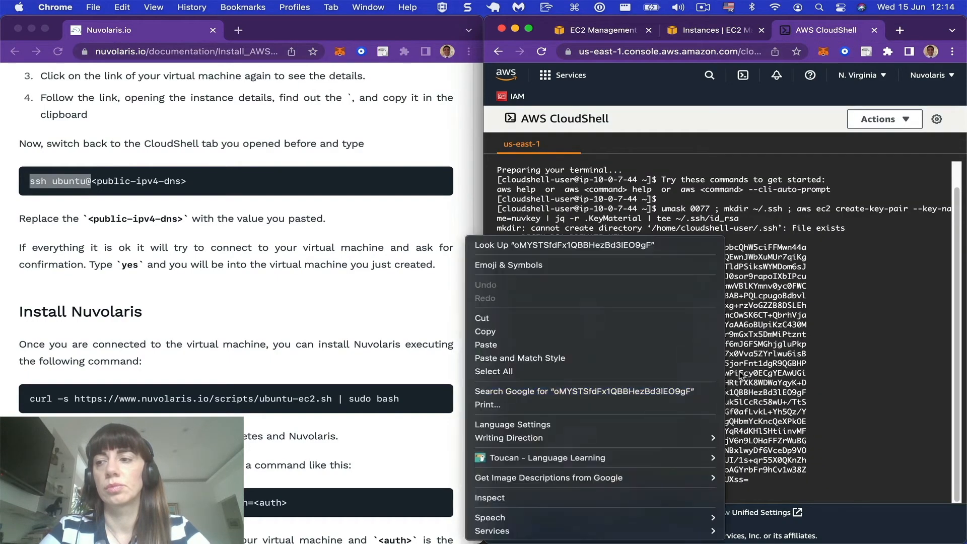
pyautogui.click(639, 345)
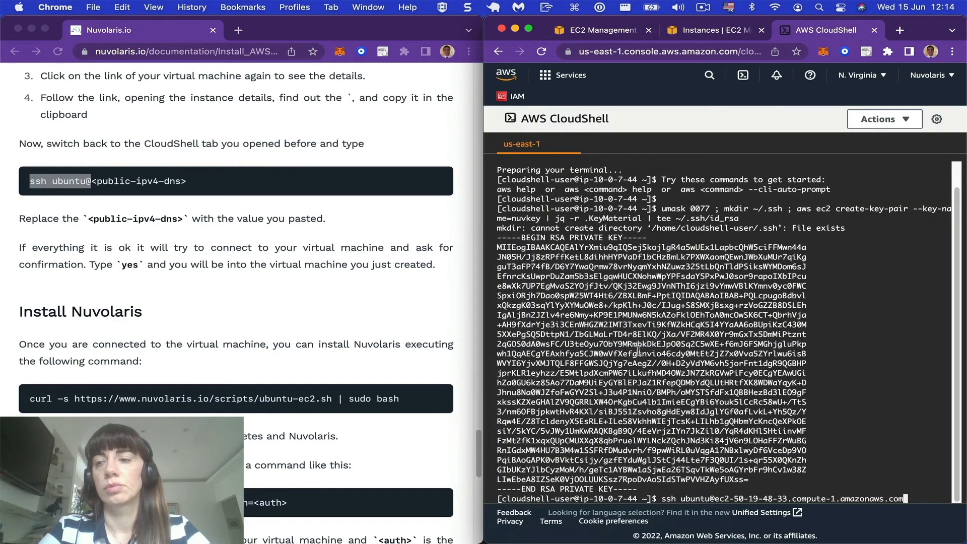
pyautogui.press('Return')
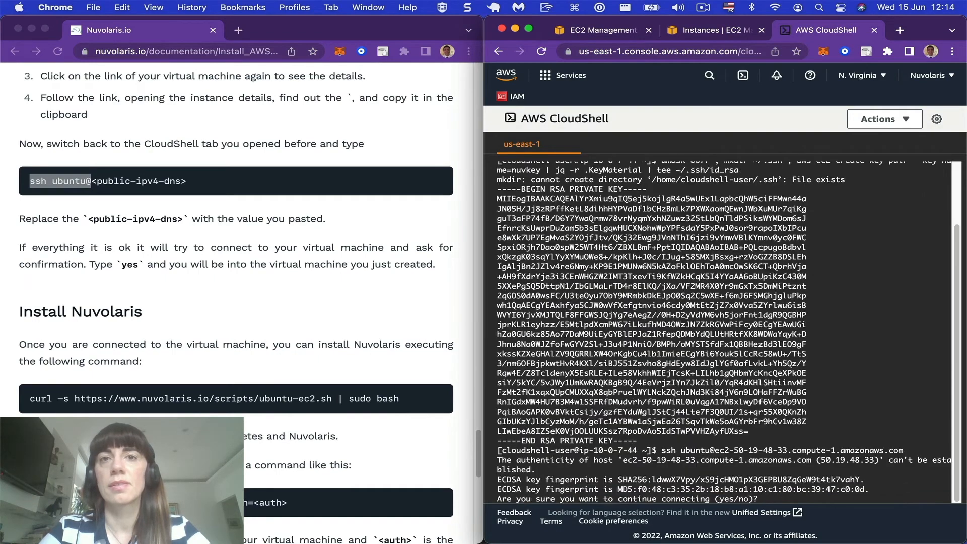
# Step: Answer yes to continue connecting to the host, and move on to the guide's Install Nuvolaris section
pyautogui.write('yes')
pyautogui.press('Return')
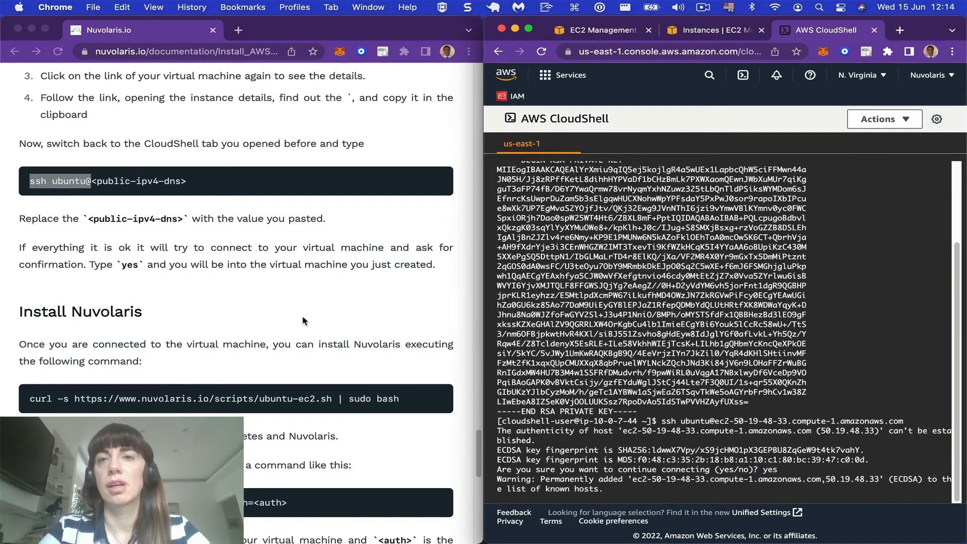
pyautogui.scroll(-10, 302, 321)
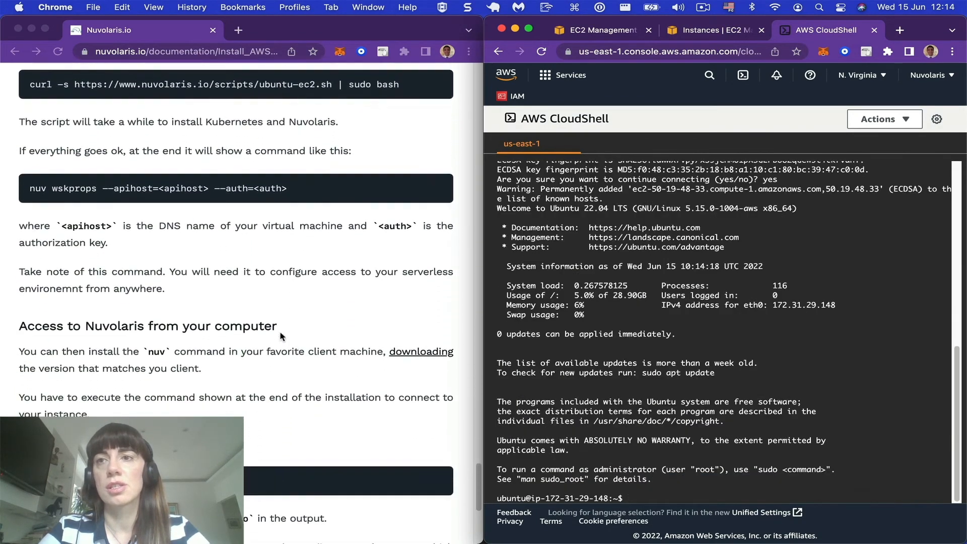
# Step: Copy the curl command for the ubuntu-ec2.sh installer from the guide and run it in the CloudShell SSH session
pyautogui.scroll(-5, 280, 333)
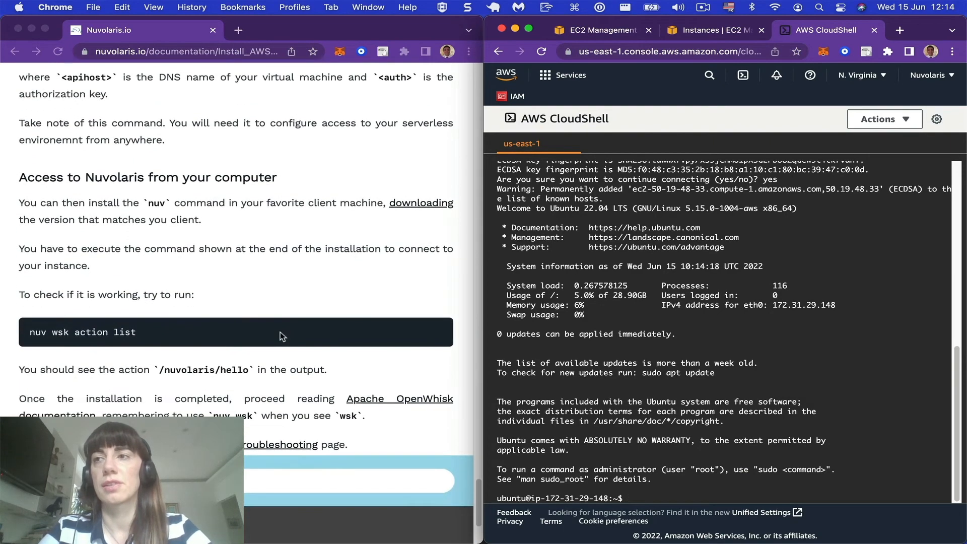
pyautogui.scroll(3, 280, 334)
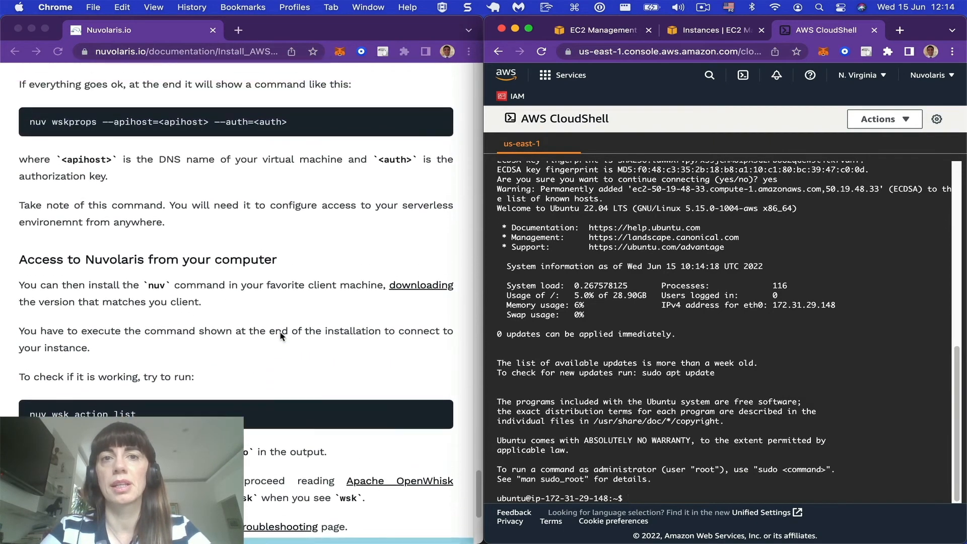
pyautogui.scroll(4, 281, 335)
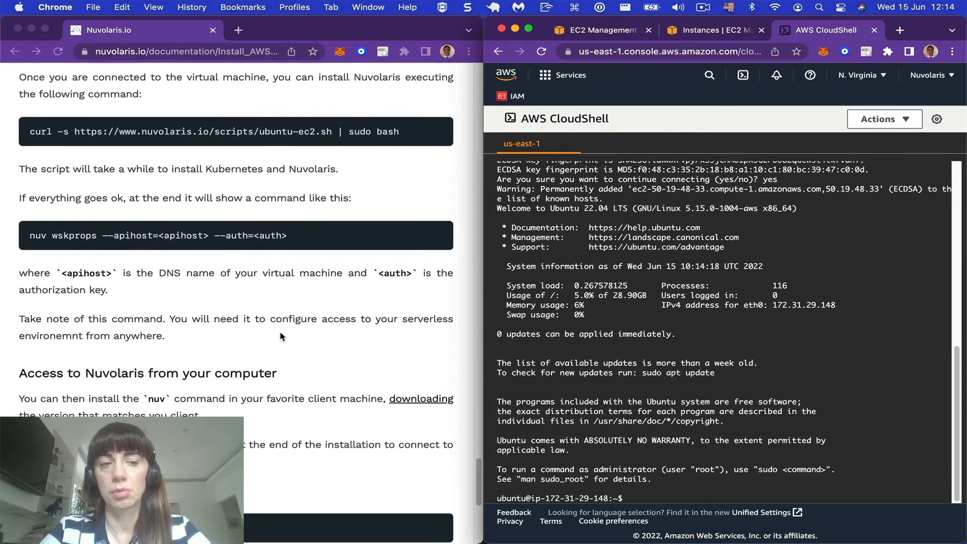
pyautogui.scroll(1, 280, 337)
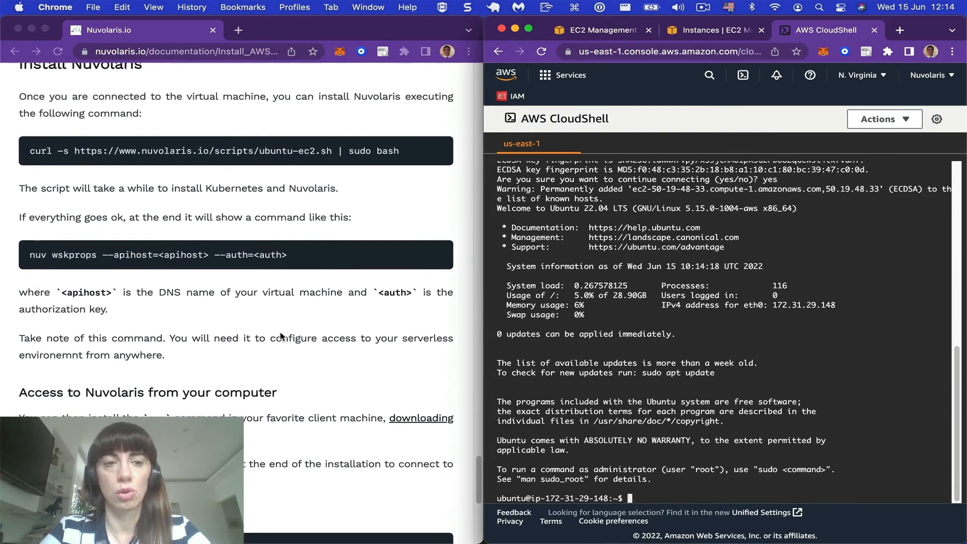
pyautogui.click(34, 161)
pyautogui.tripleClick(30, 153)
pyautogui.press('super+c')
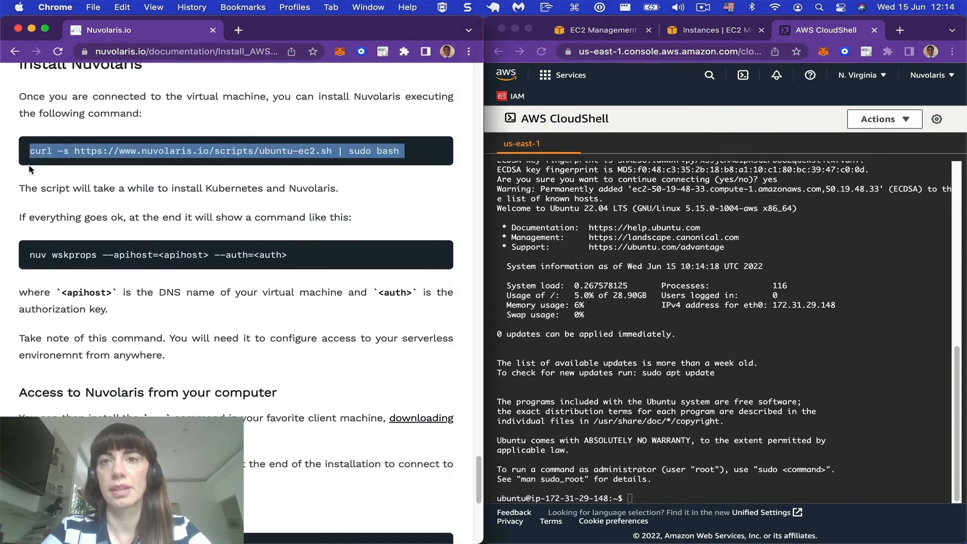
pyautogui.click(565, 365)
pyautogui.rightClick(565, 365)
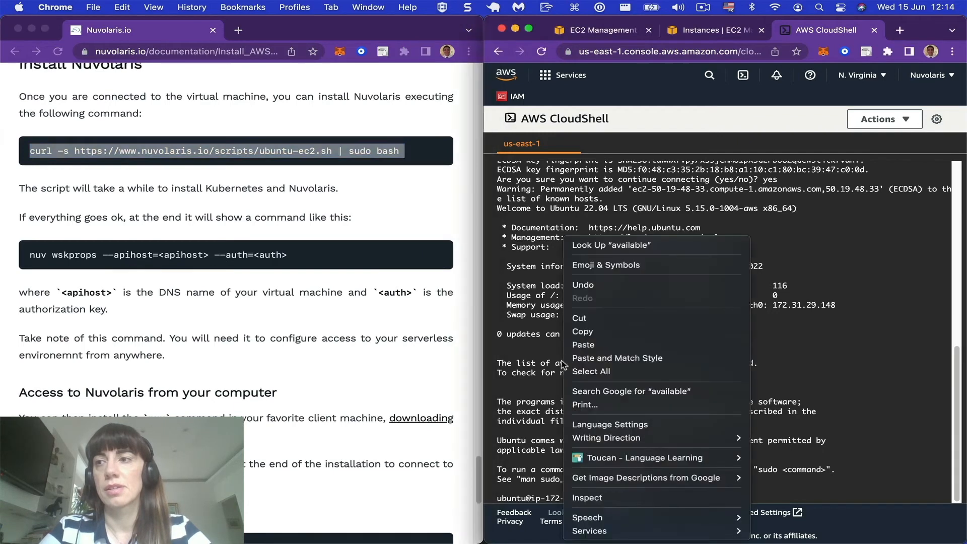
pyautogui.click(581, 345)
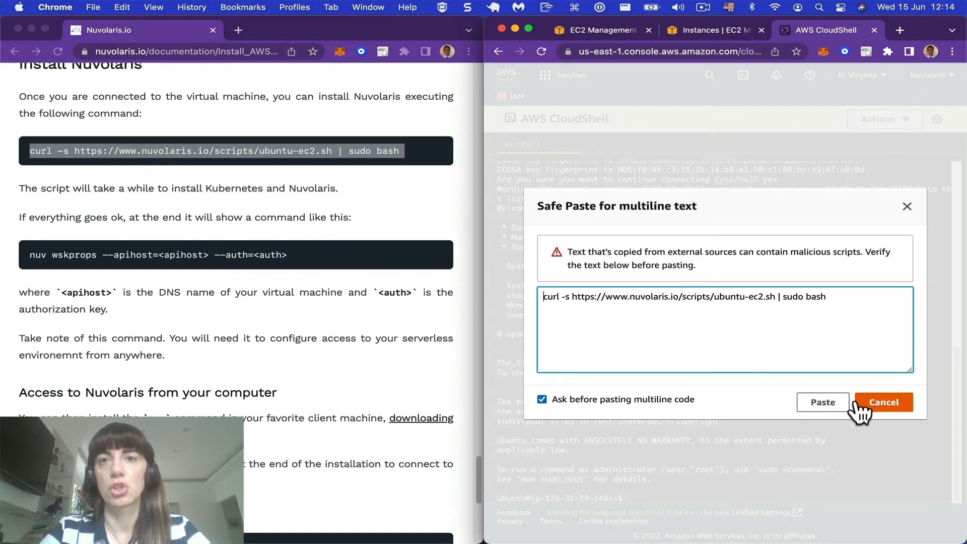
pyautogui.click(823, 401)
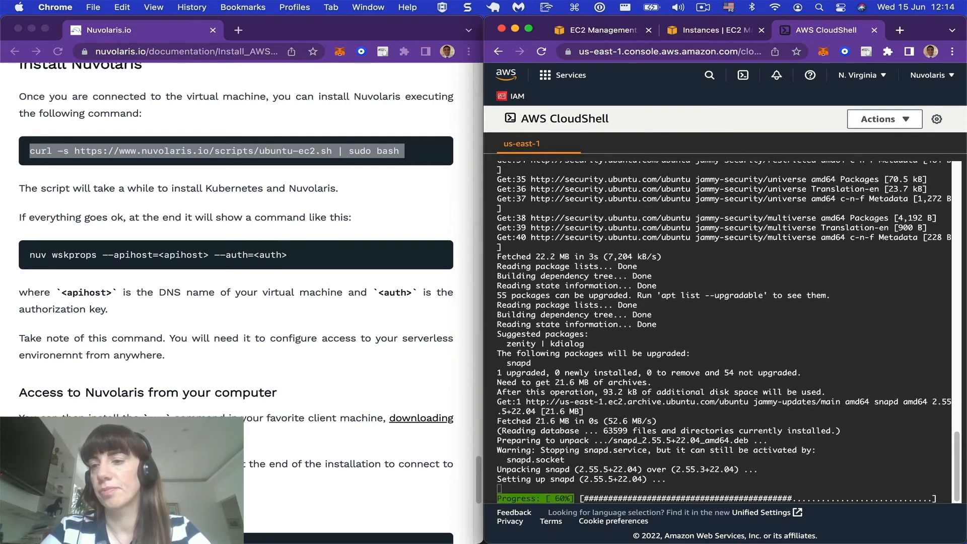
# Step: Copy the full nuv wskprops command, including its apihost and auth values, from the end of the installer output in CloudShell
pyautogui.press('super+Tab')
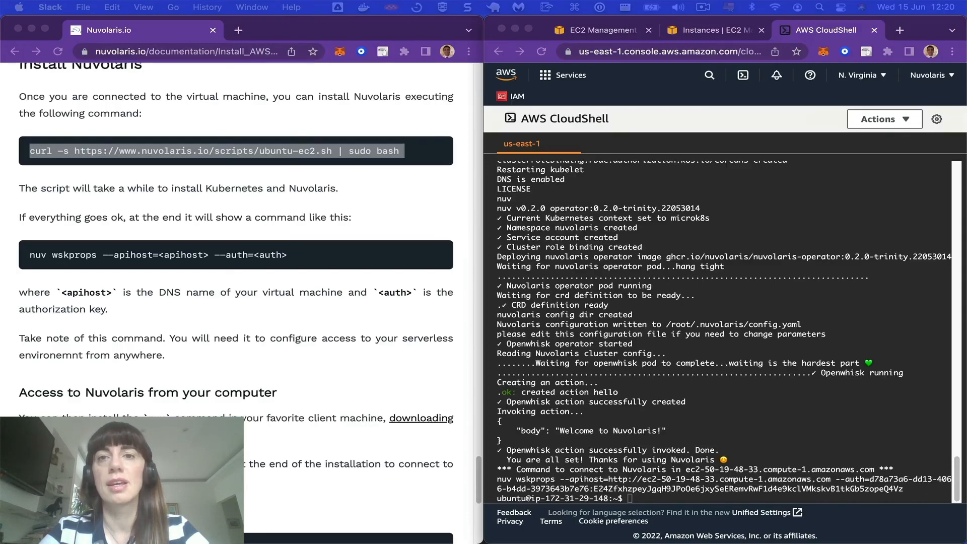
pyautogui.click(501, 483)
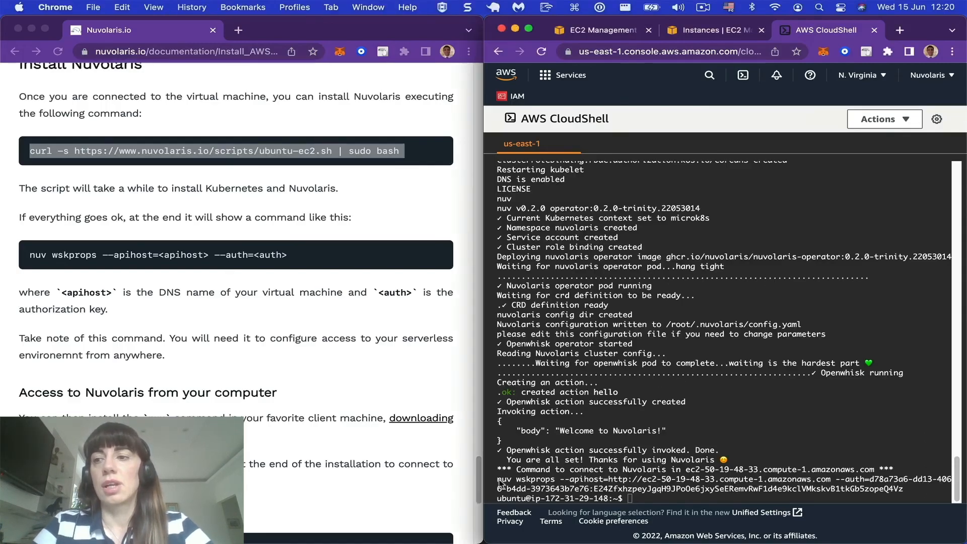
pyautogui.moveTo(497, 479); pyautogui.dragTo(904, 490)
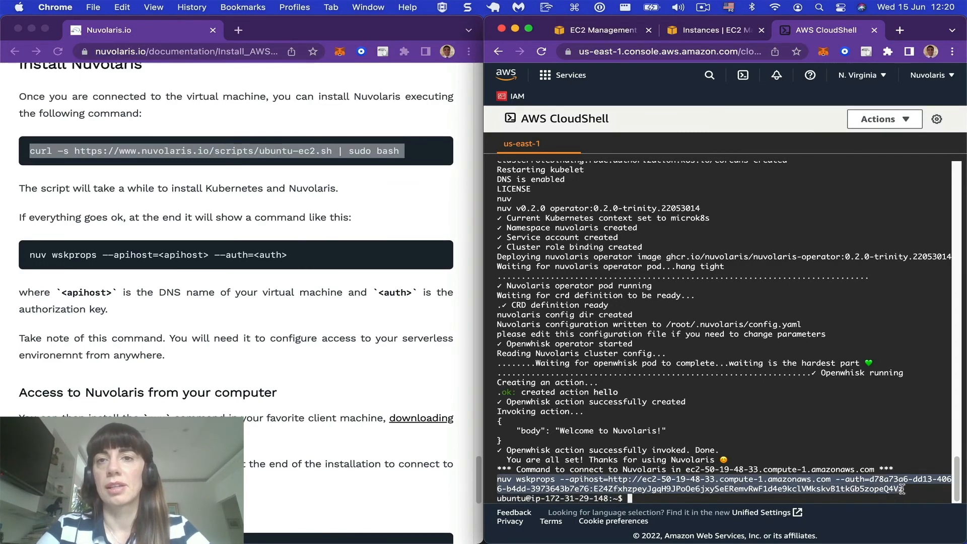
pyautogui.rightClick(827, 485)
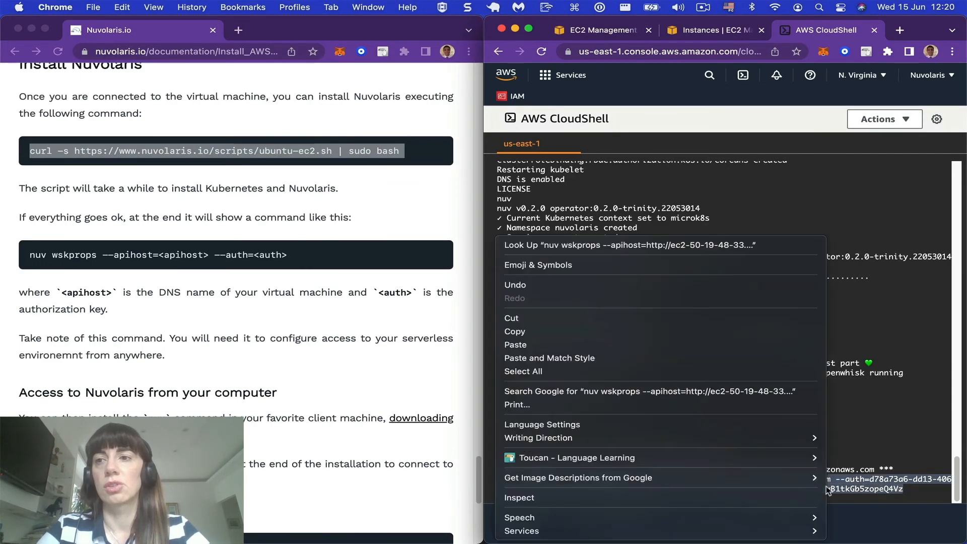
pyautogui.click(690, 338)
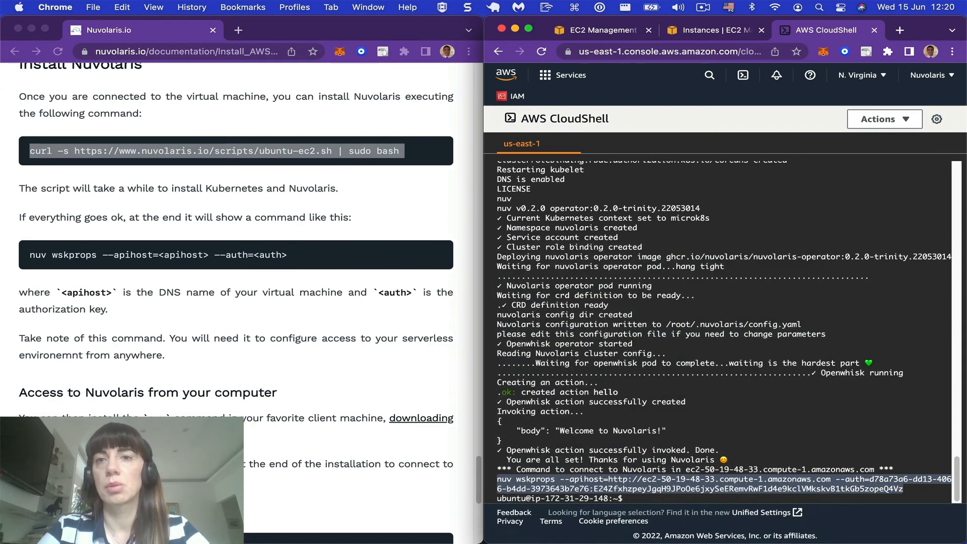
# Step: Switch to the local iTerm2 terminal and check the nuv client's location and version with which nuv and nuv -v
pyautogui.press('super+Tab')
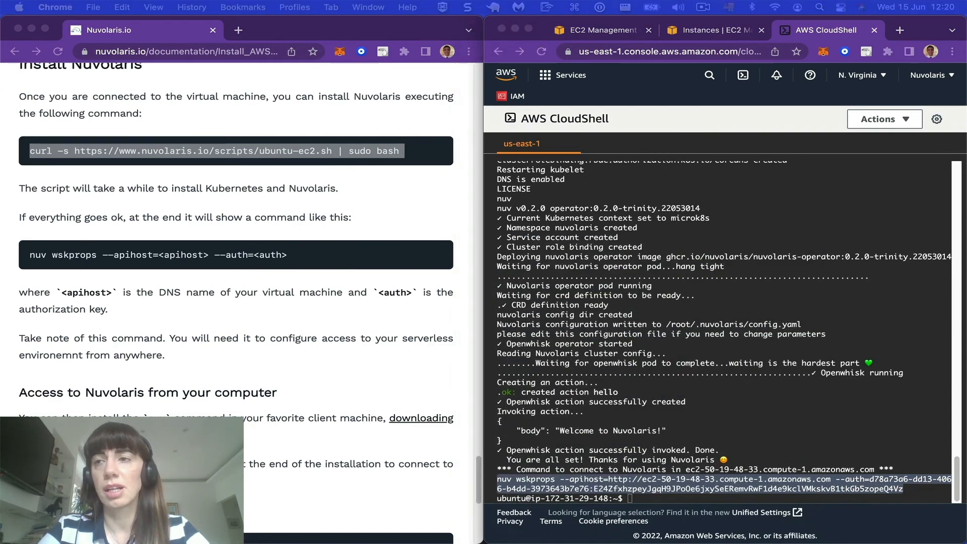
pyautogui.moveTo(559, 1); pyautogui.dragTo(555, 138)
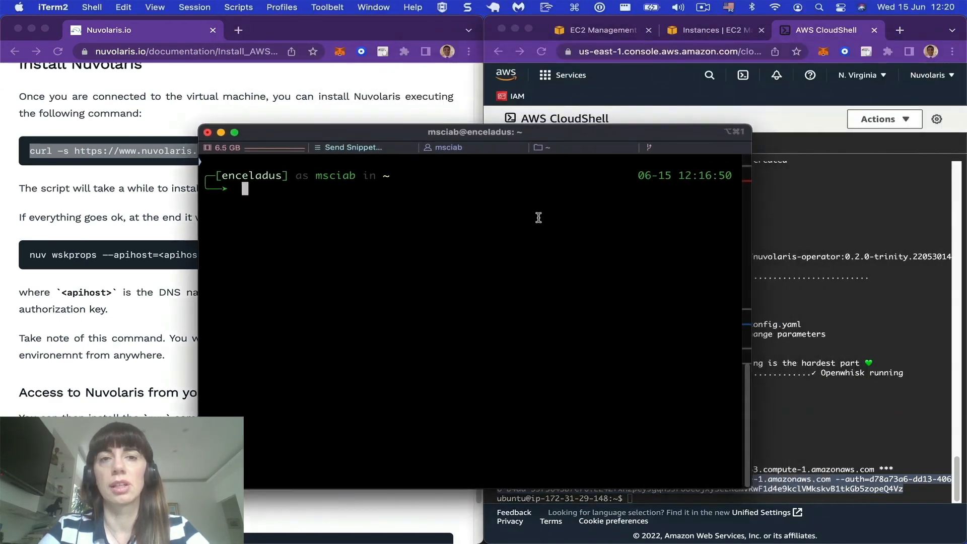
pyautogui.write('whi')
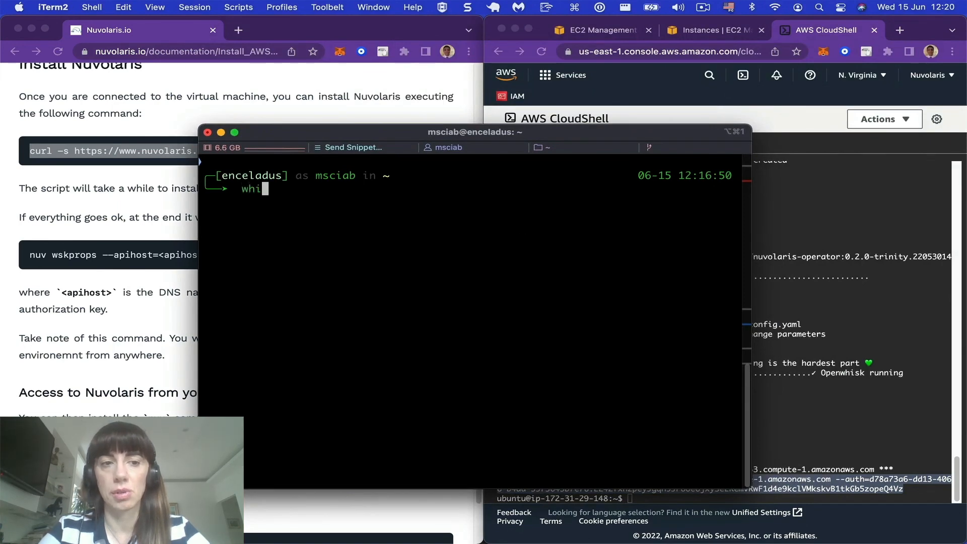
pyautogui.write('ch nuv')
pyautogui.press('Return')
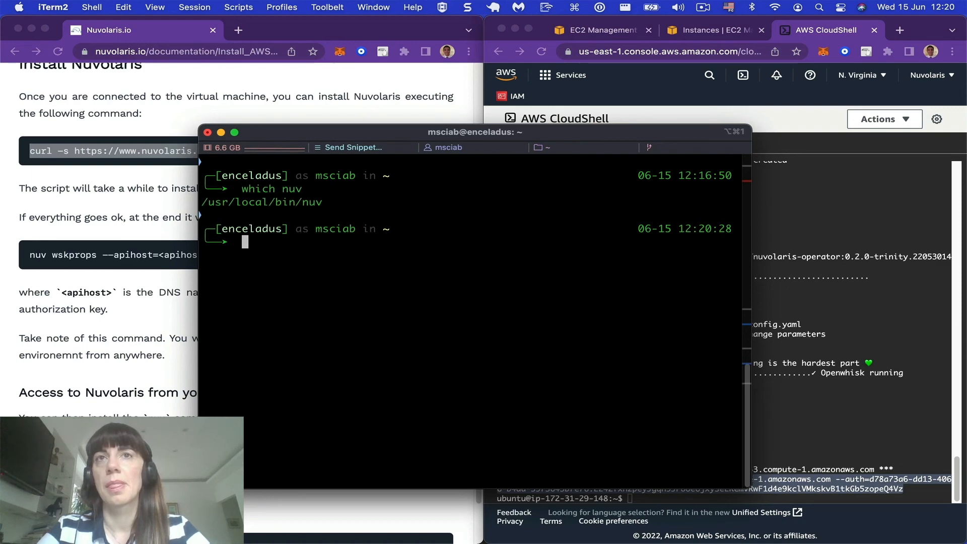
pyautogui.write('nuv -v')
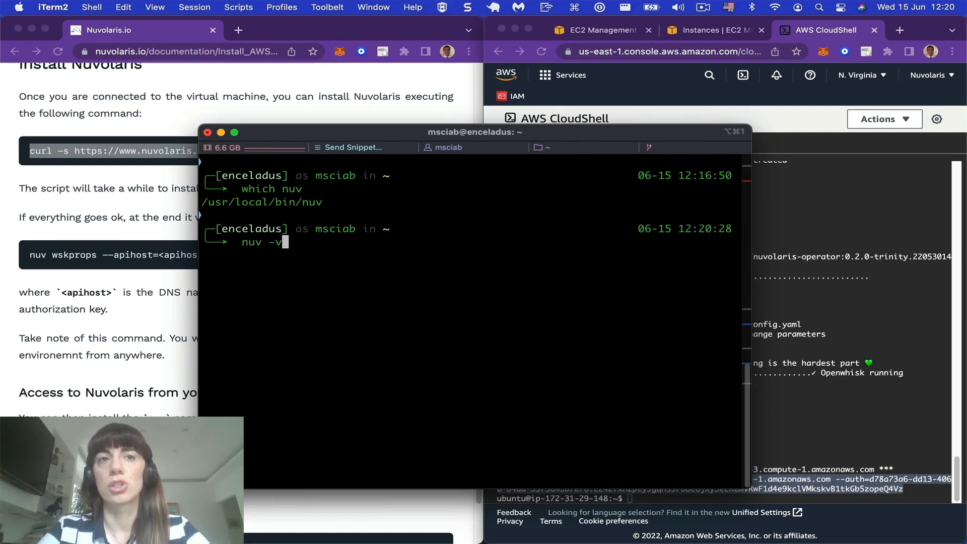
pyautogui.press('Return')
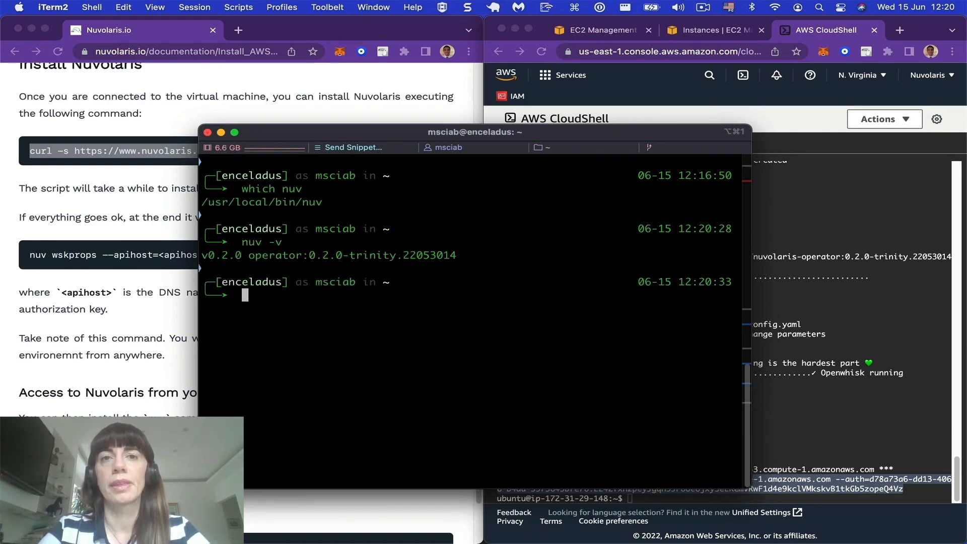
# Step: Paste the copied nuv wskprops command with the API host and authorization key into the local terminal and run it
pyautogui.press('super+v')
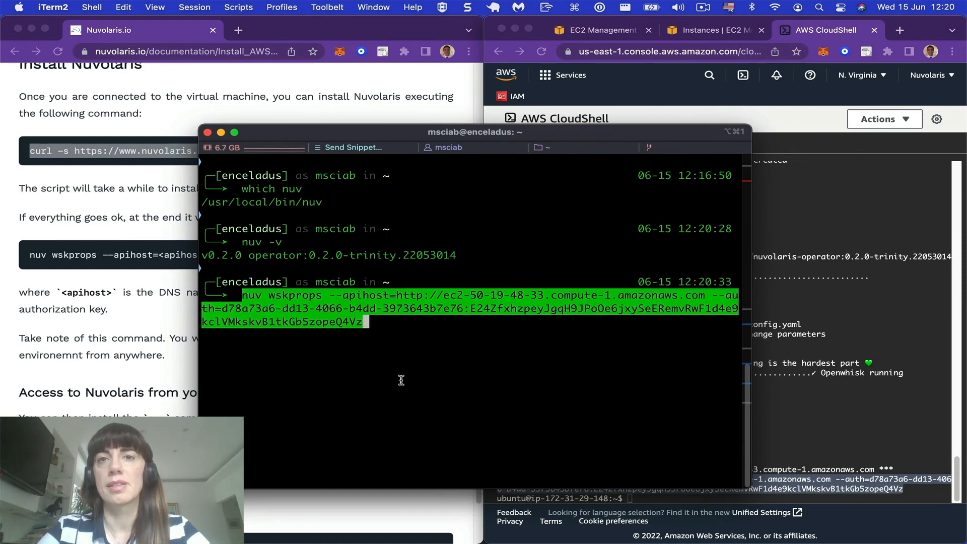
pyautogui.press('Return')
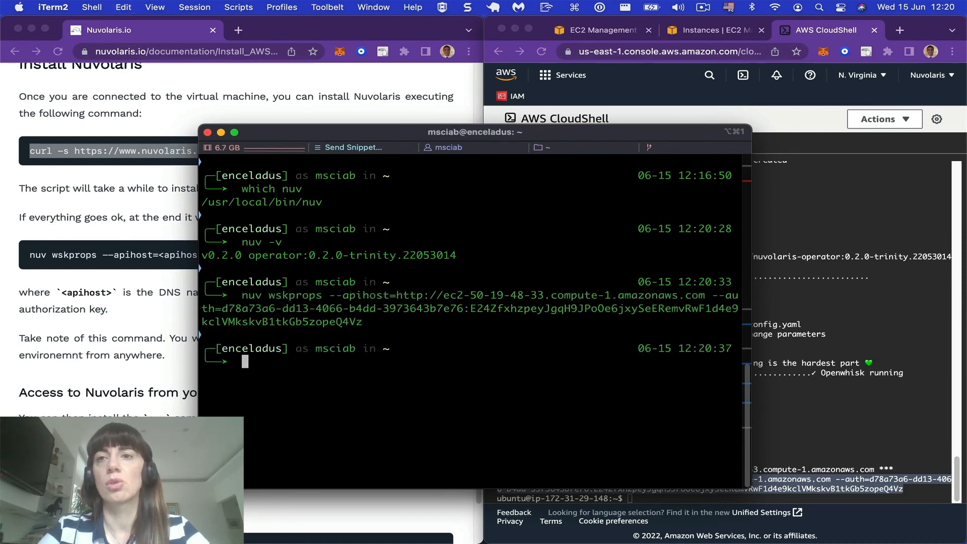
# Step: Run nuv wsk action list to check the connection, and look for the /nuvolaris/hello action in the output
pyautogui.write('nuv ')
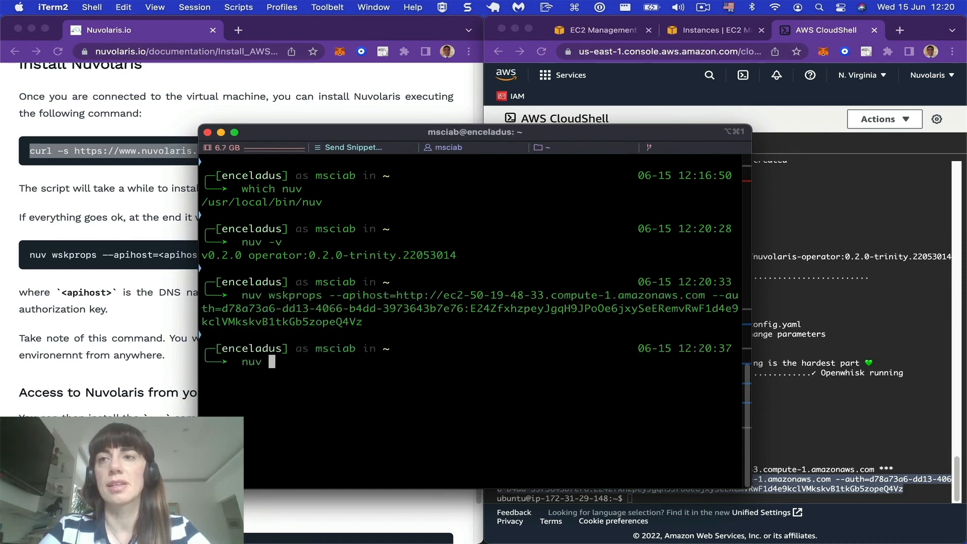
pyautogui.write('wsk actio')
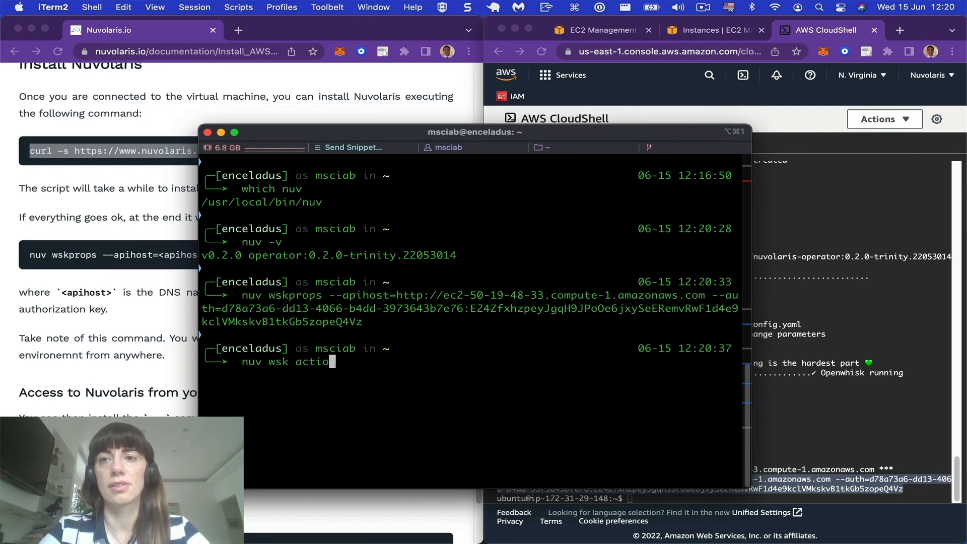
pyautogui.write('n list')
pyautogui.press('Return')
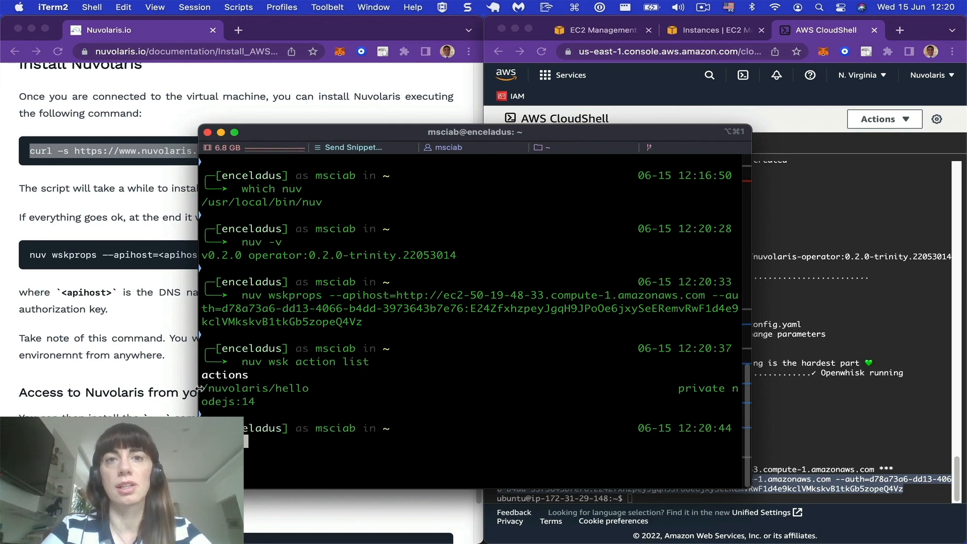
pyautogui.moveTo(203, 388); pyautogui.dragTo(325, 388)
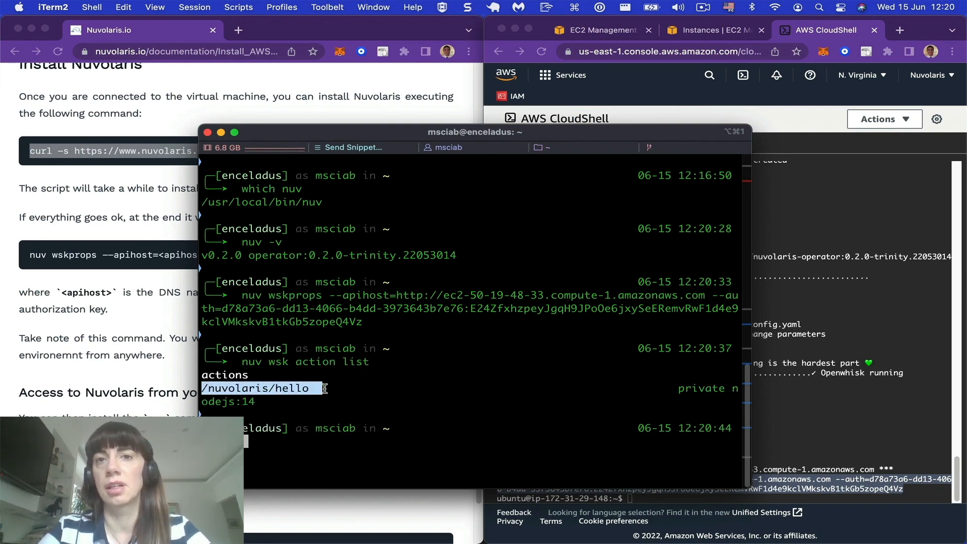
pyautogui.click(290, 461)
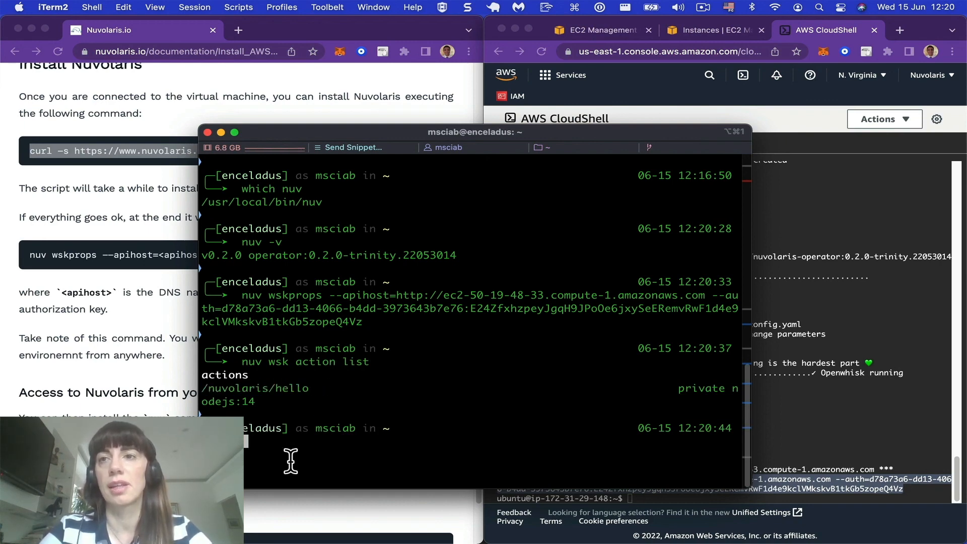